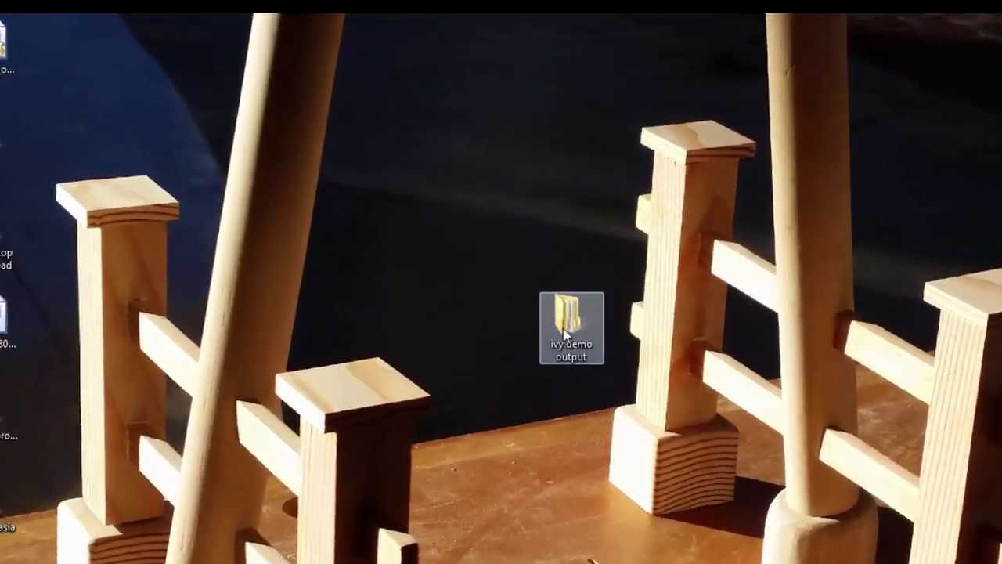
Step: Open the 'ivy demo output' folder from the desktop
double_click(533, 275)
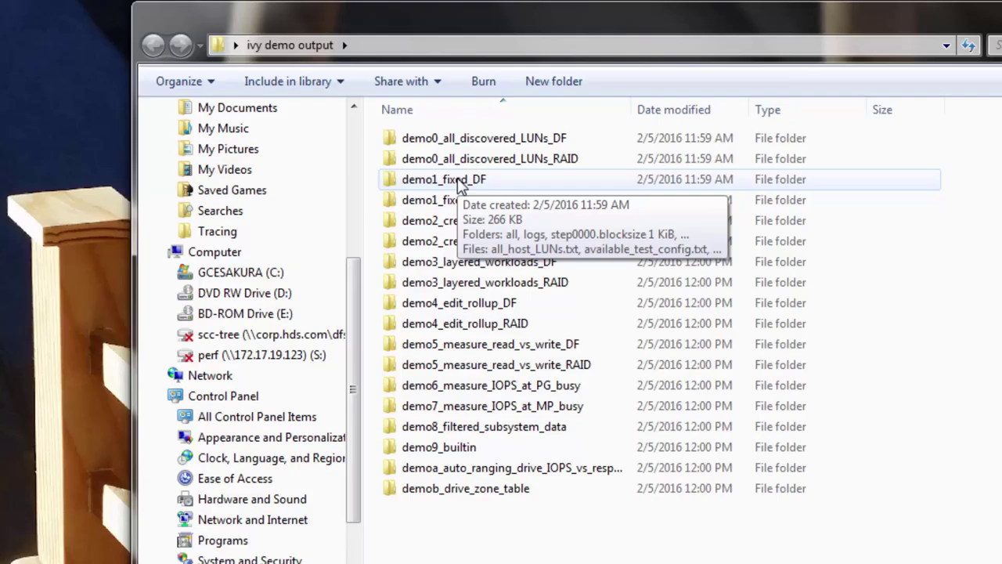
Step: Open the demo1_fixed_DF results folder
double_click(459, 180)
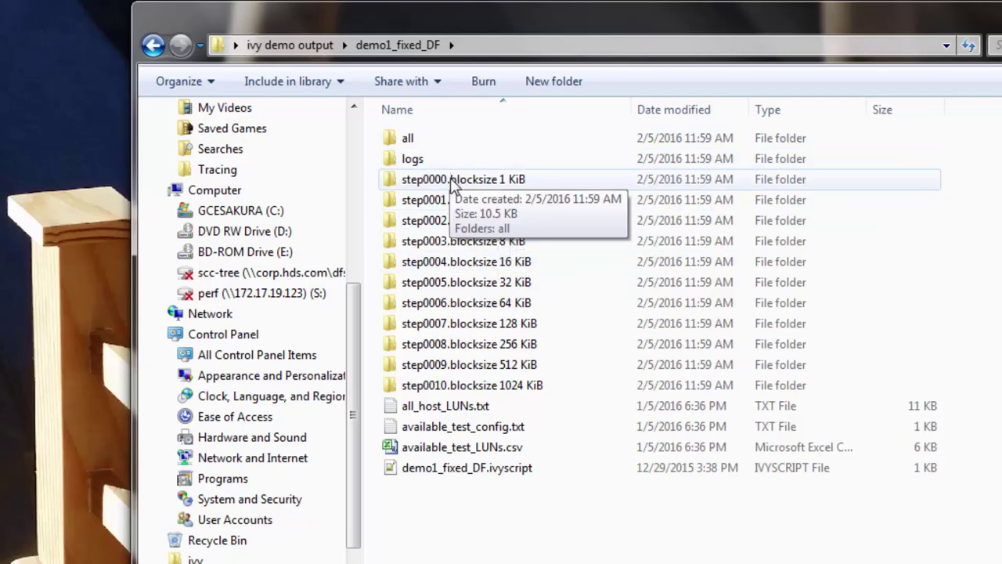
Step: In step0000.blocksize 1 KiB > all, widen the Name column and open config_thumbnail.txt
double_click(433, 181)
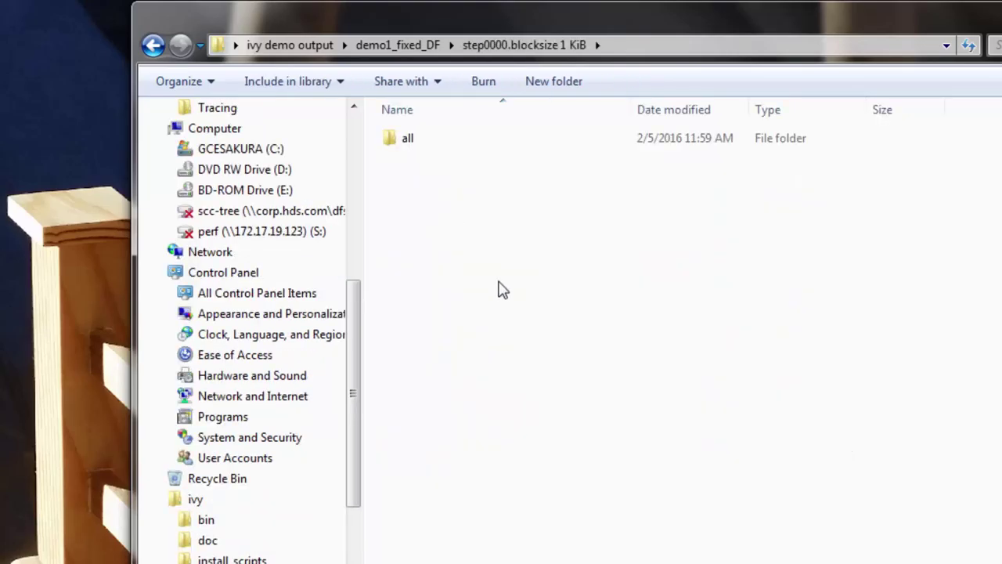
double_click(408, 141)
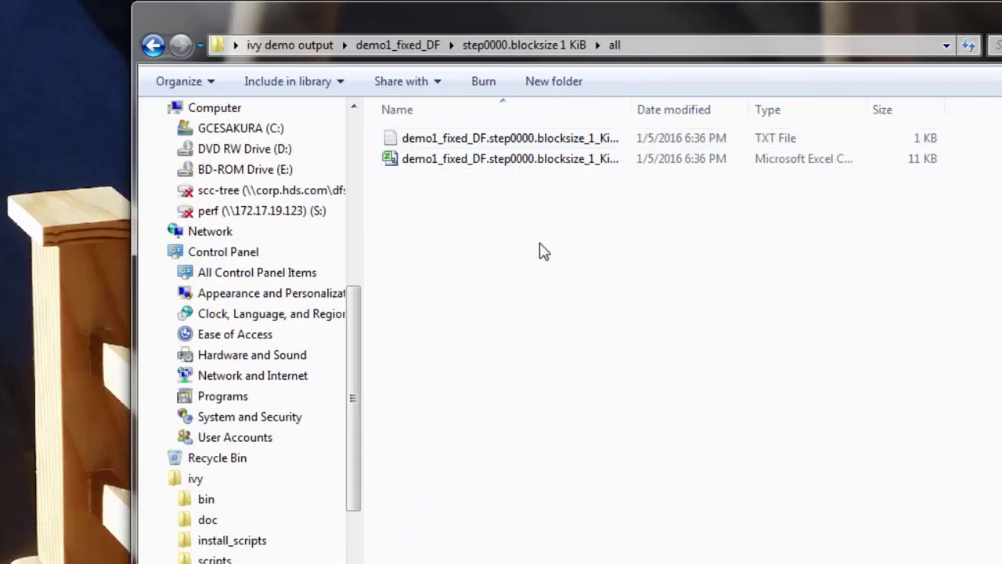
left_click_drag(631, 109, 800, 116)
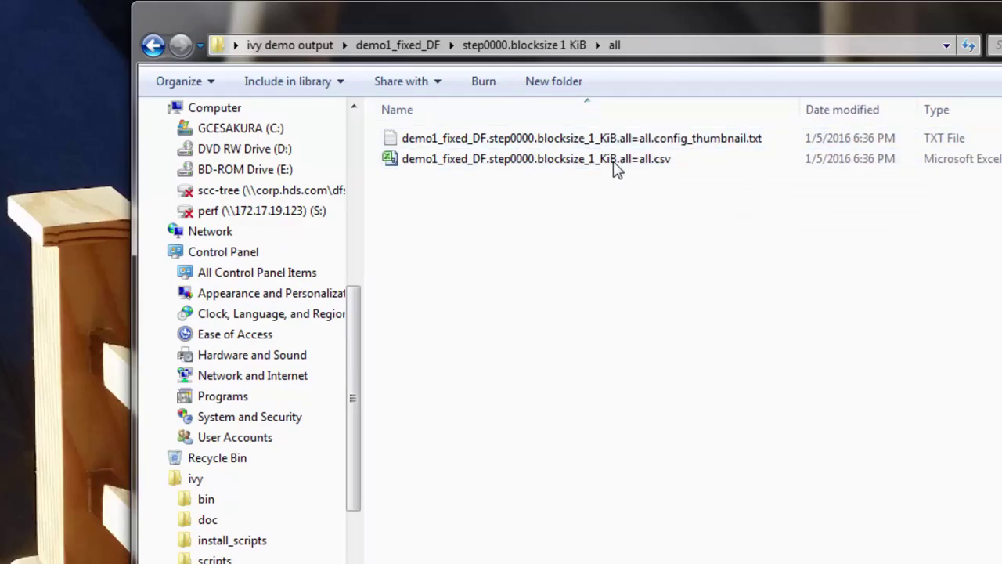
double_click(479, 140)
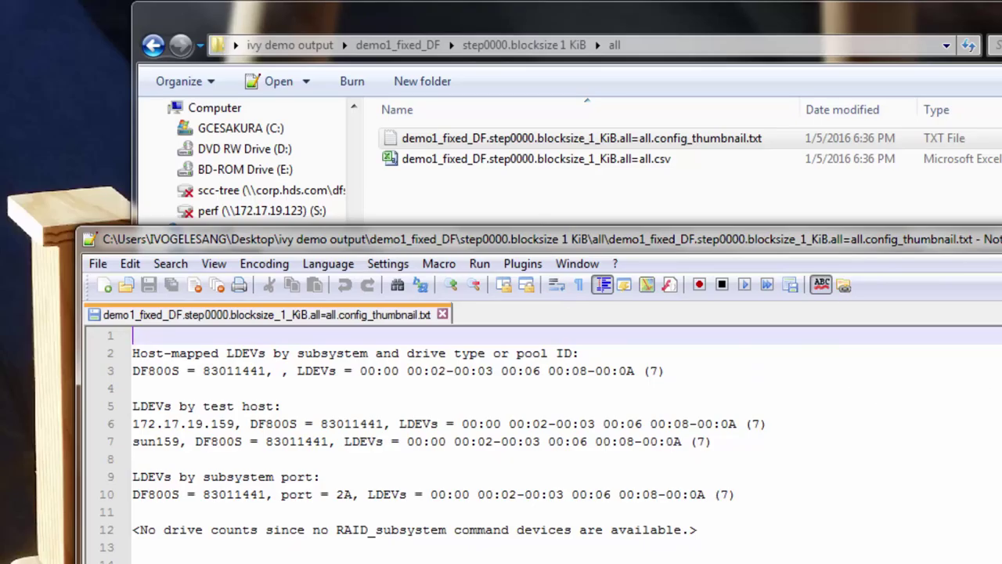
Step: Return to Explorer and go back to the demo1_fixed_DF folder
key("alt+Tab")
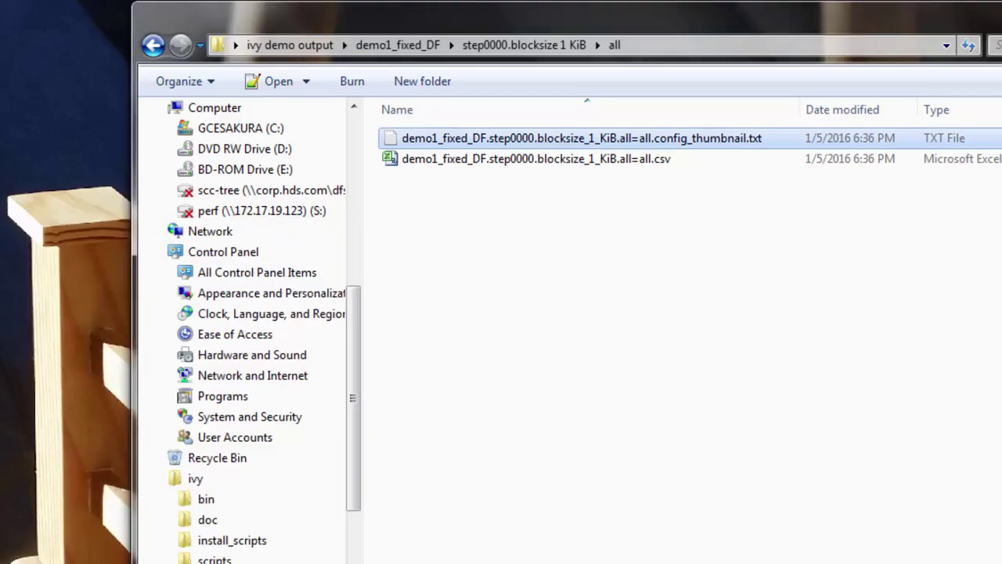
left_click(153, 45)
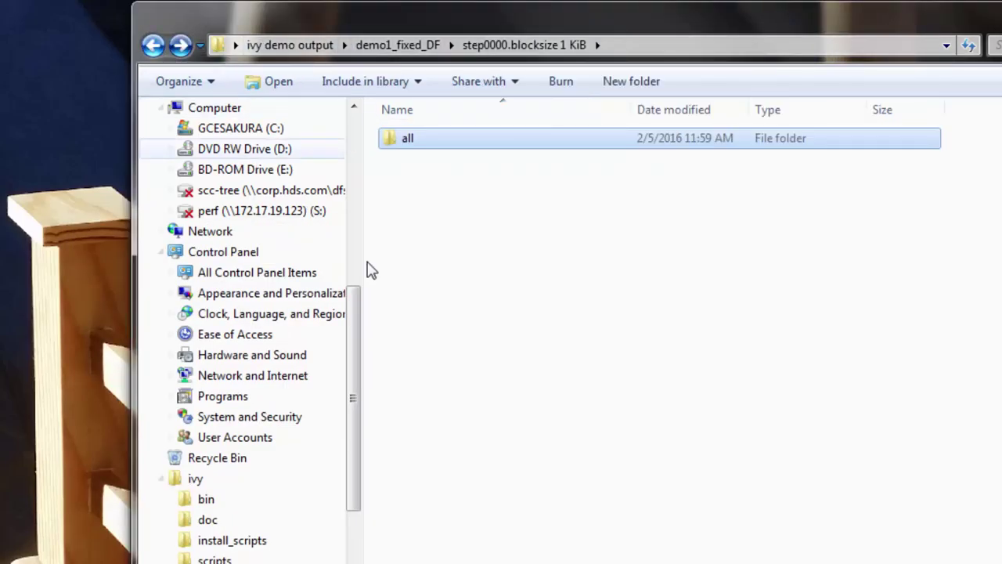
left_click(154, 45)
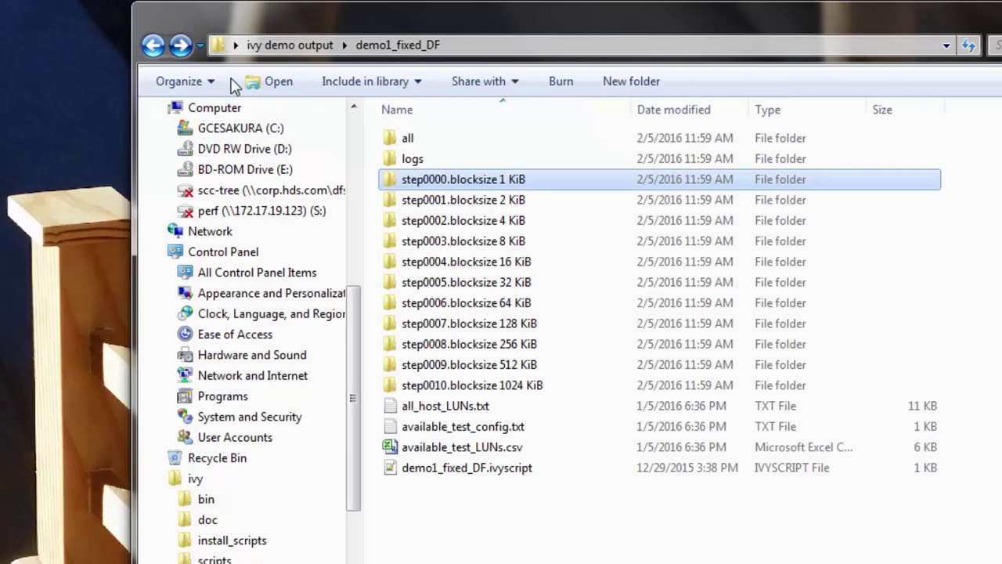
Step: Open demo1_fixed_DF.ivyscript in Notepad++ to review its blocksize loop
double_click(439, 469)
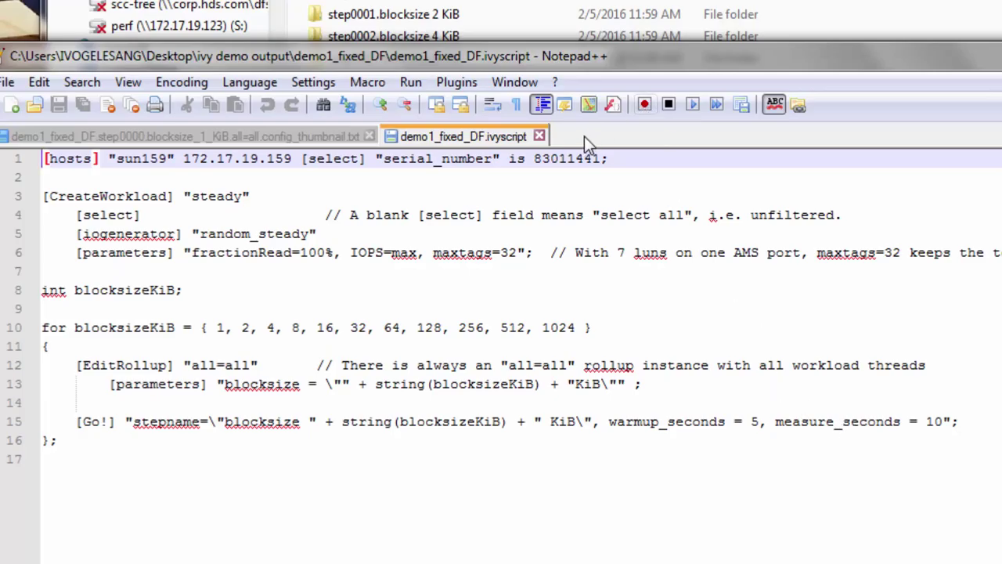
Step: Close the ivyscript and config thumbnail files, exit Notepad++, and launch load_ivy_output.v02.03.xlsm
left_click(540, 136)
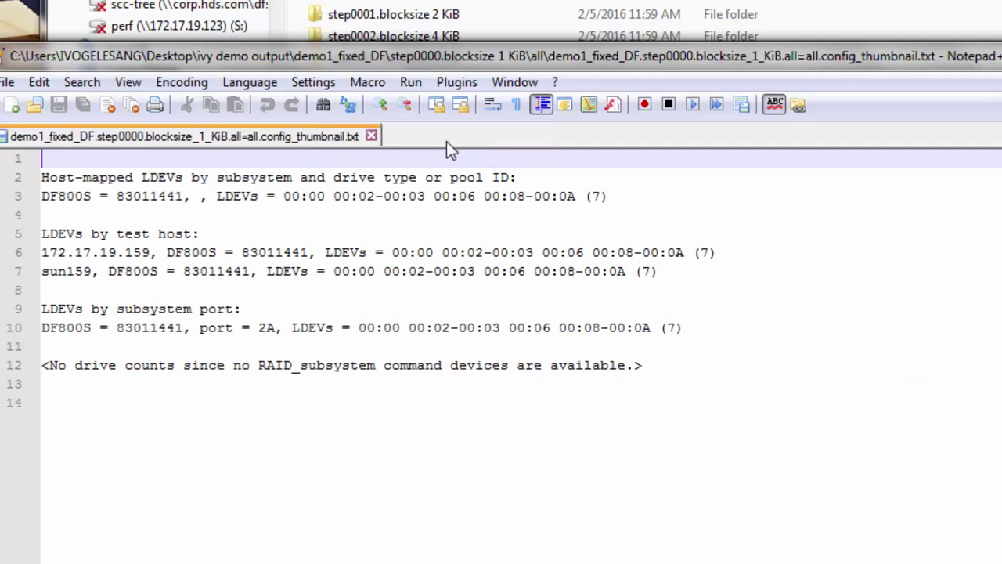
left_click(371, 135)
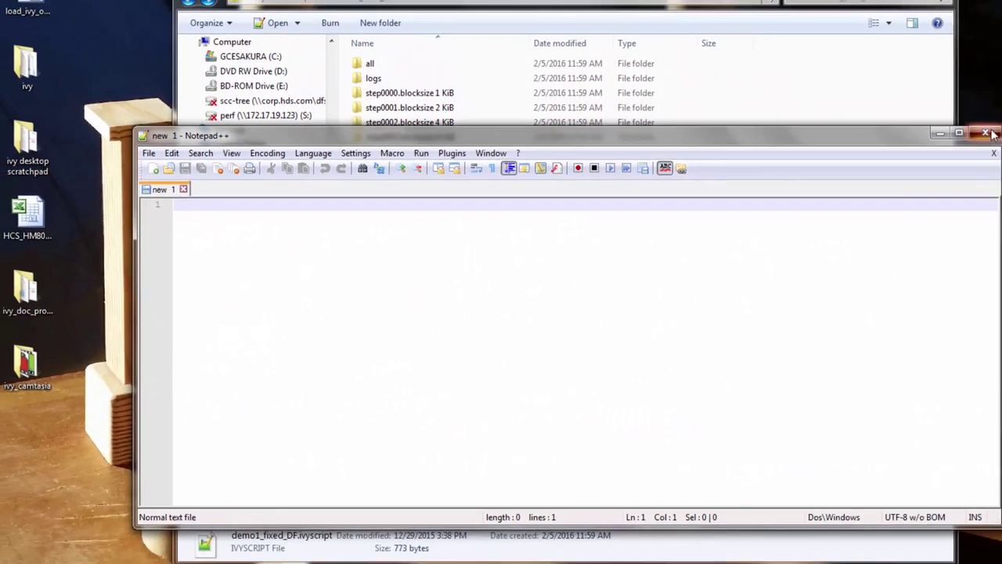
left_click(962, 107)
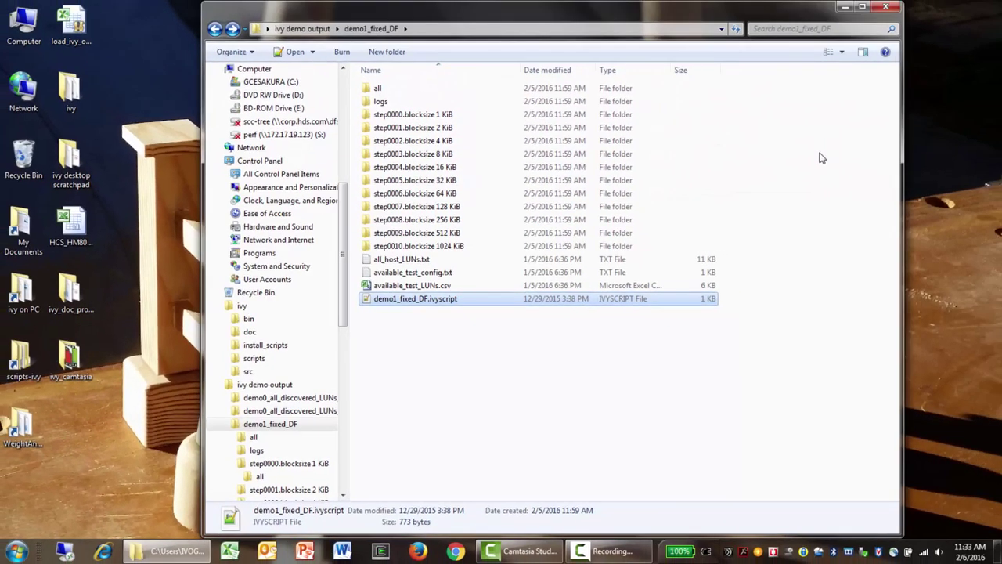
left_click(72, 23)
double_click(72, 23)
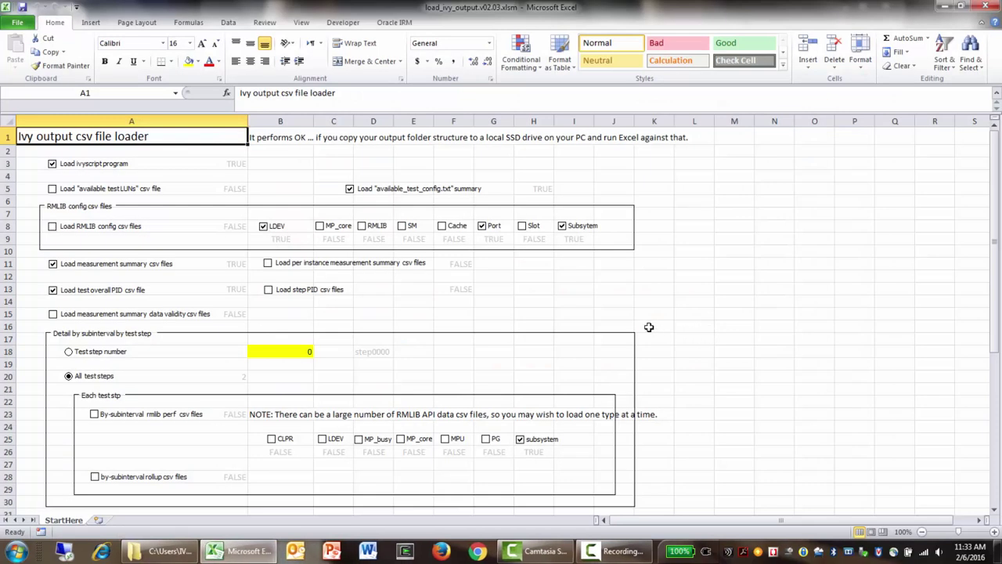
Step: Set the loader's test output root folder to Desktop > ivy demo output > demo1_fixed_DF
scroll(308, 459, "down", 3)
scroll(307, 459, "down", 2)
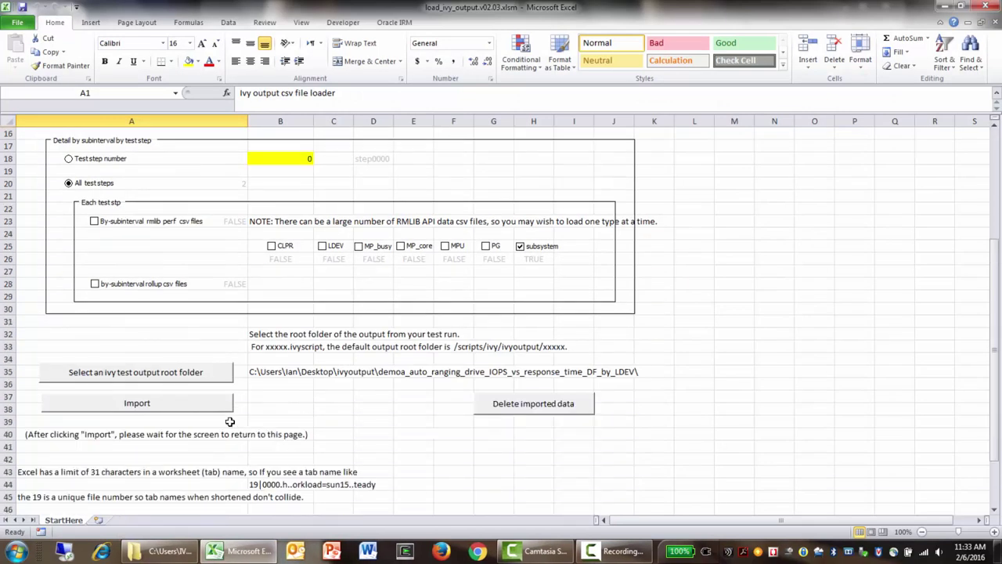
left_click(181, 382)
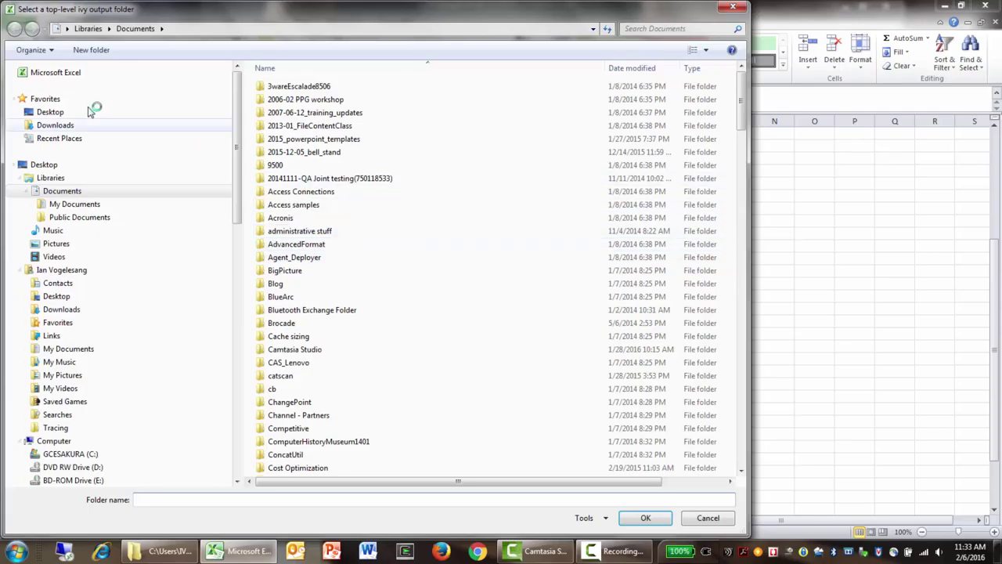
left_click(61, 113)
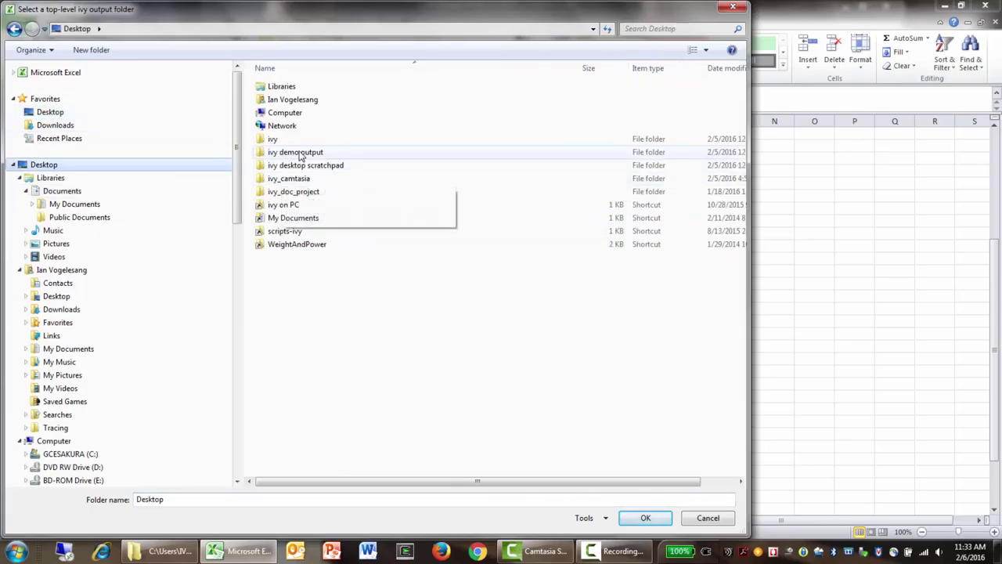
left_click(299, 153)
double_click(300, 154)
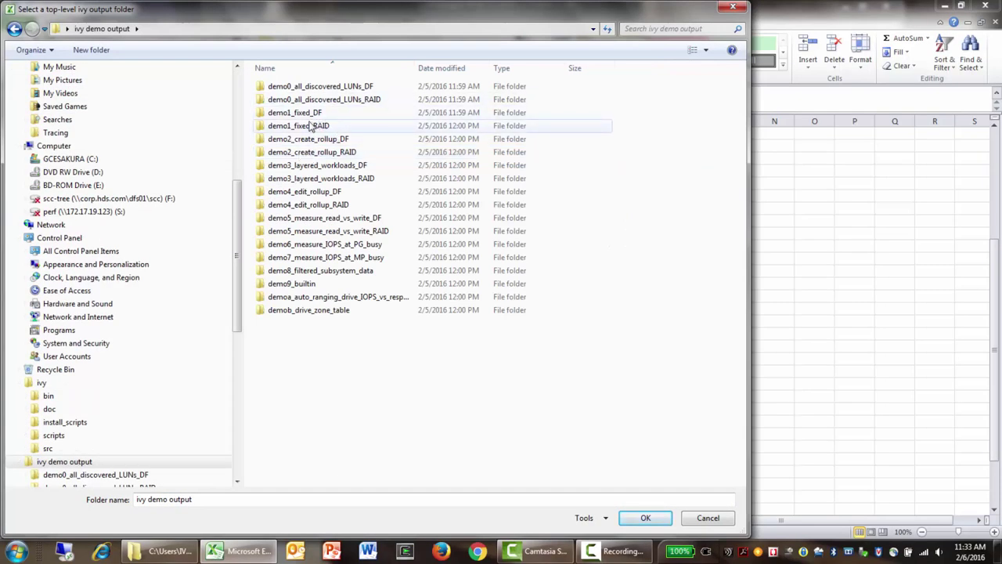
left_click(304, 116)
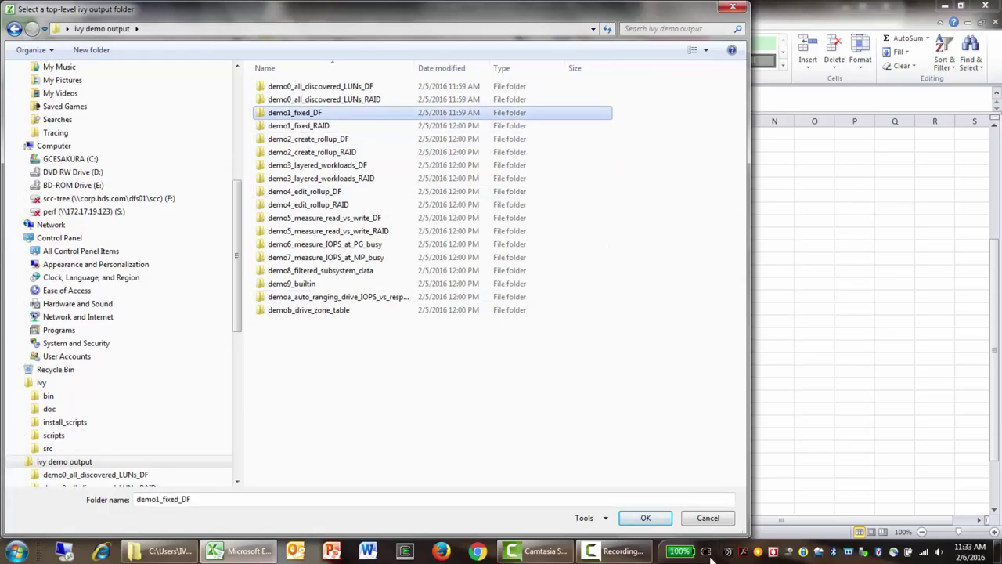
left_click(656, 520)
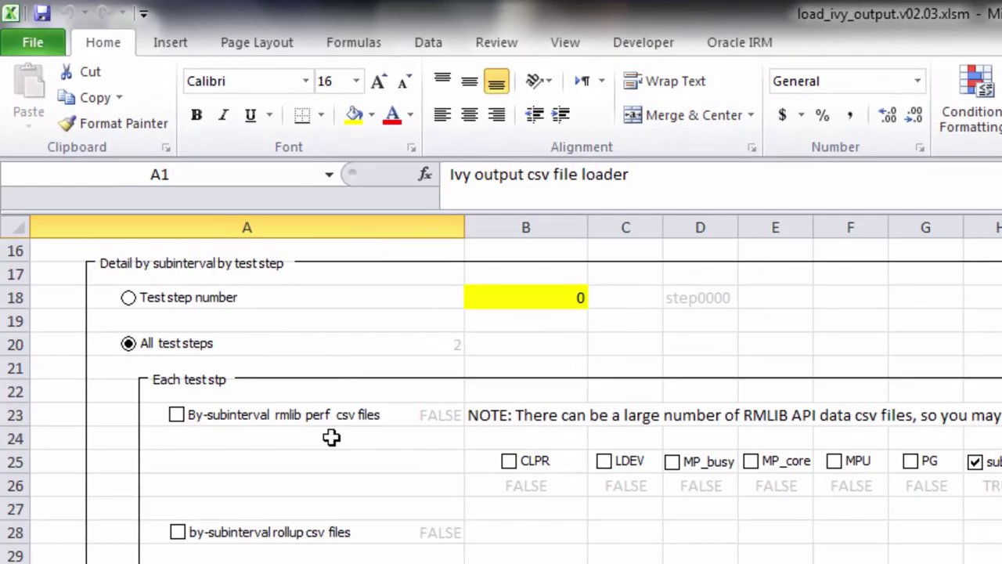
Step: Include the available test LUNs csv and exclude the available_test_config.txt summary
scroll(286, 415, "up", 5)
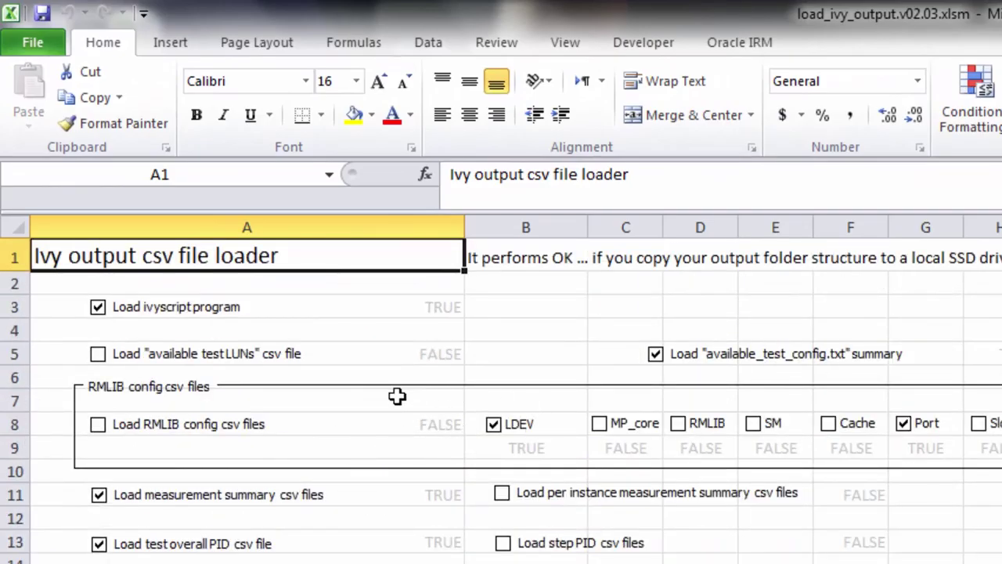
left_click(97, 354)
left_click(655, 355)
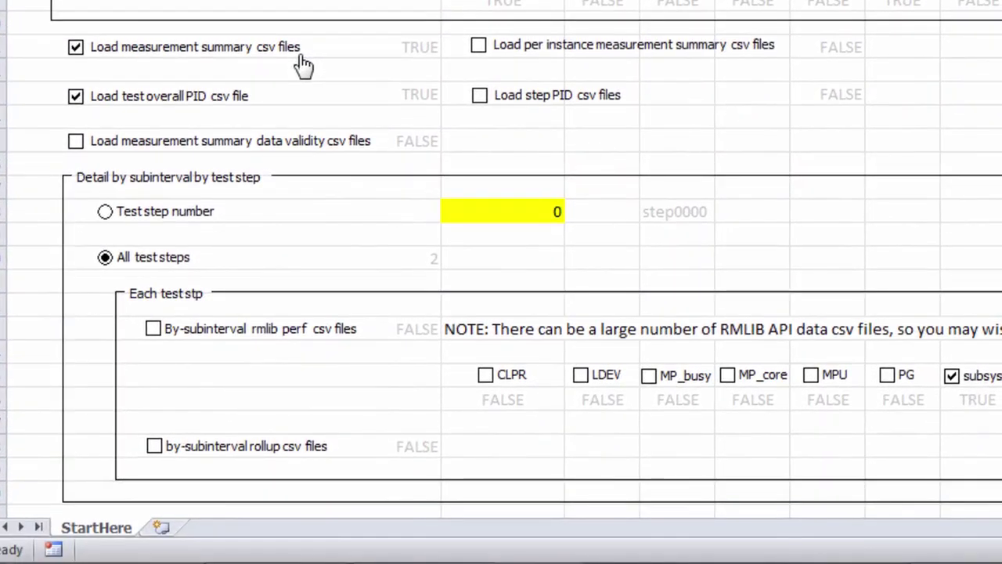
Step: Skip the test overall PID csv, limit detail to test step 0, and include by-subinterval rollups
left_click(75, 98)
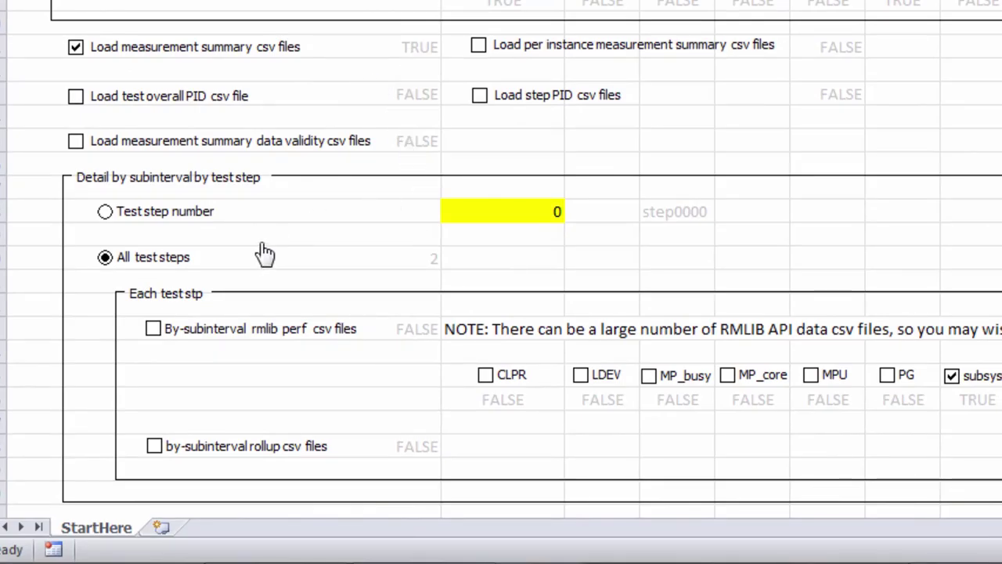
left_click(104, 212)
left_click(154, 446)
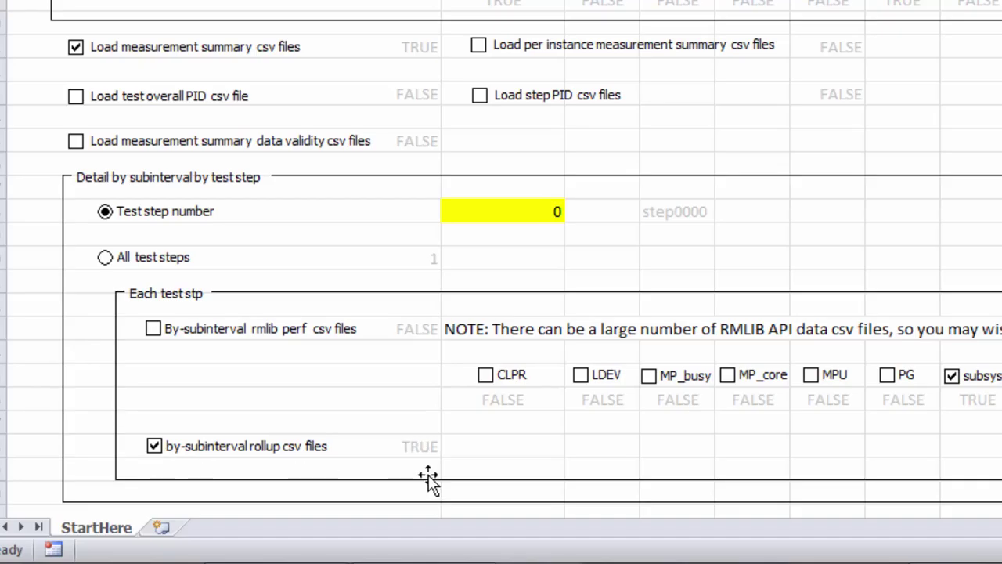
Step: Import the demo1_fixed_DF output and open the step0000 1 KiB all=all subinterval sheet
scroll(472, 436, "down", 4)
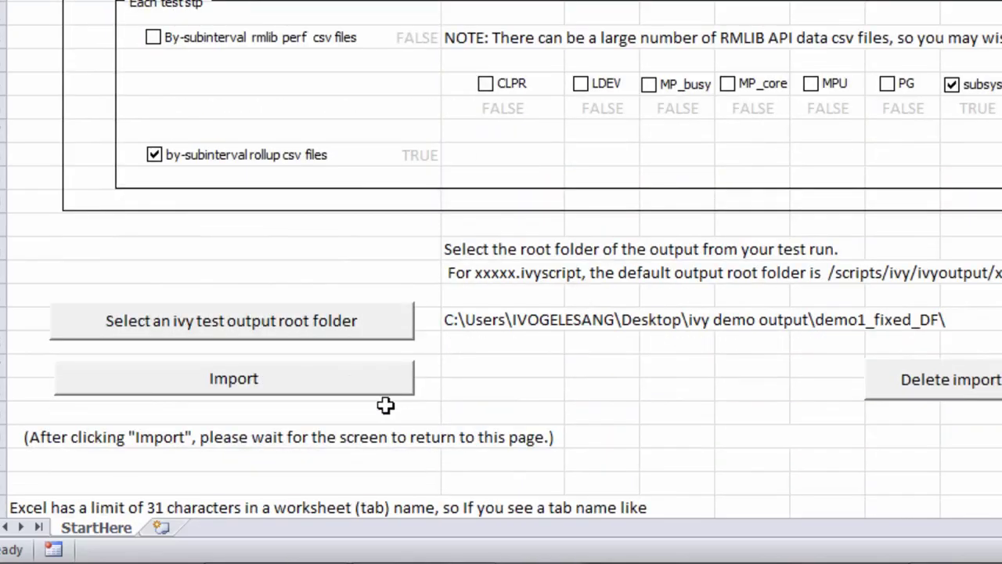
left_click(356, 385)
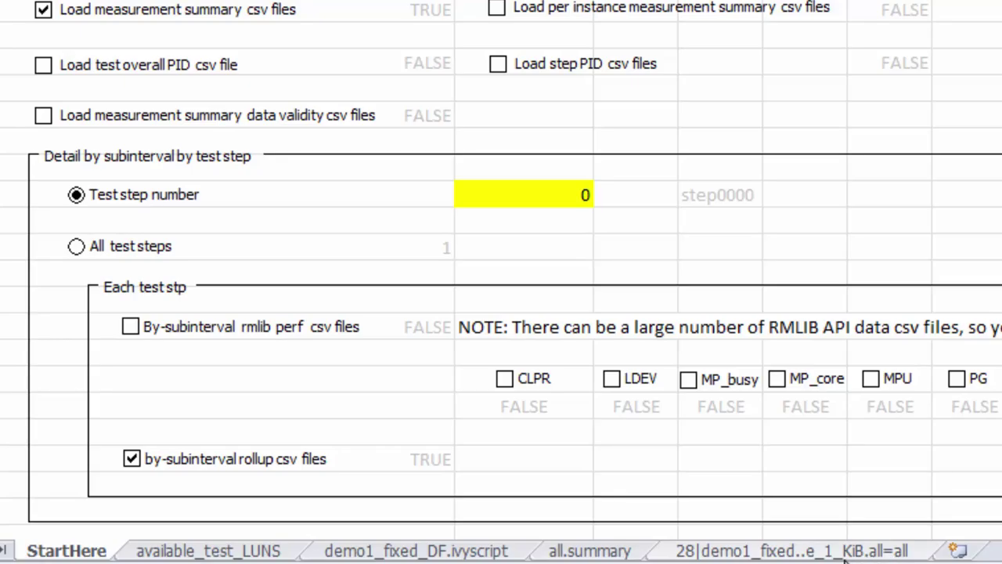
left_click(785, 555)
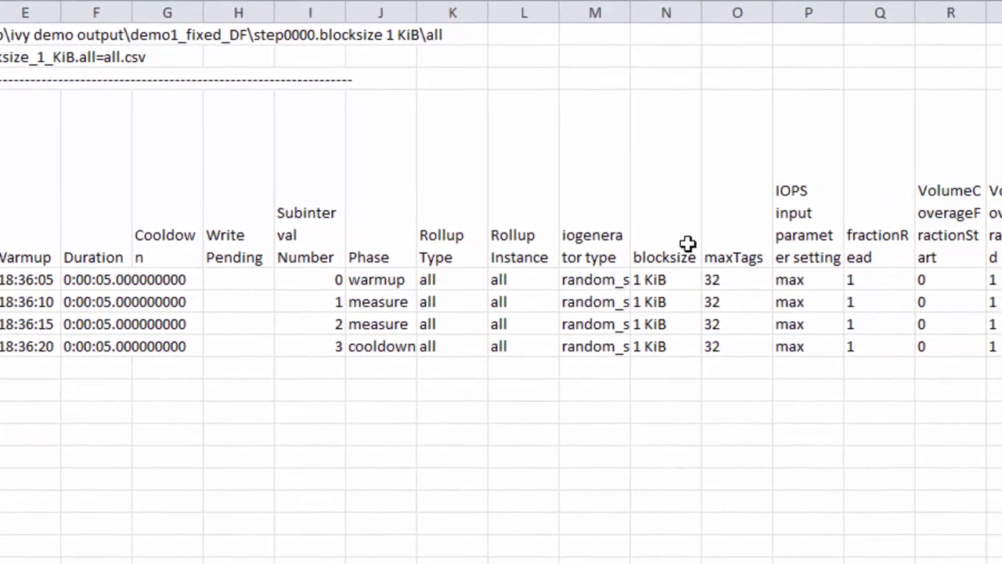
left_click(677, 244)
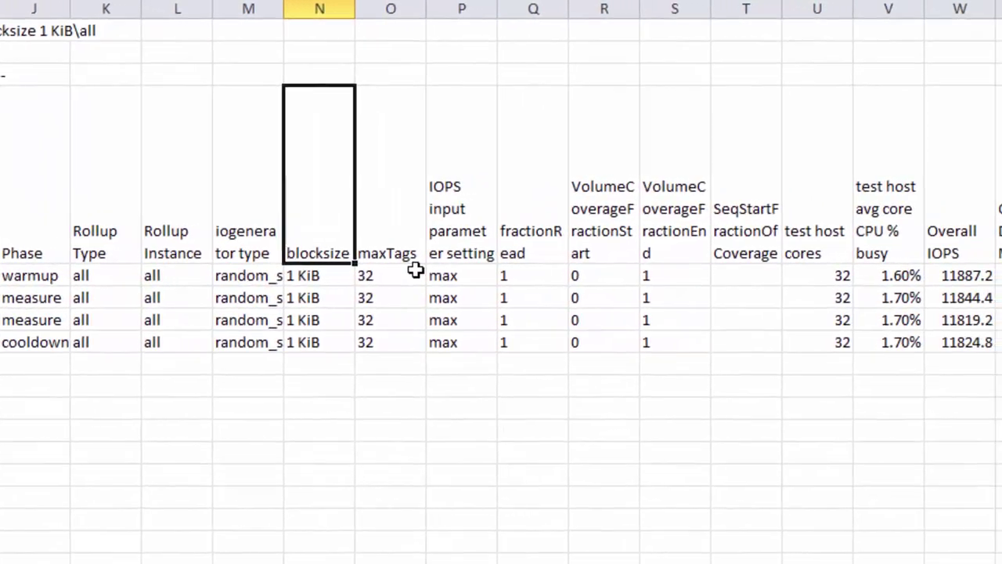
key("Right")
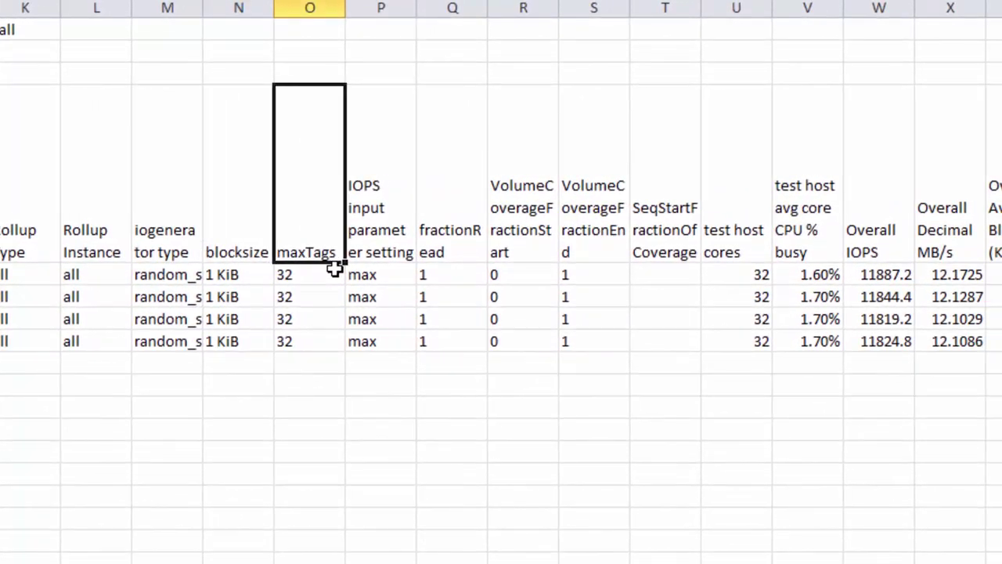
key("Right")
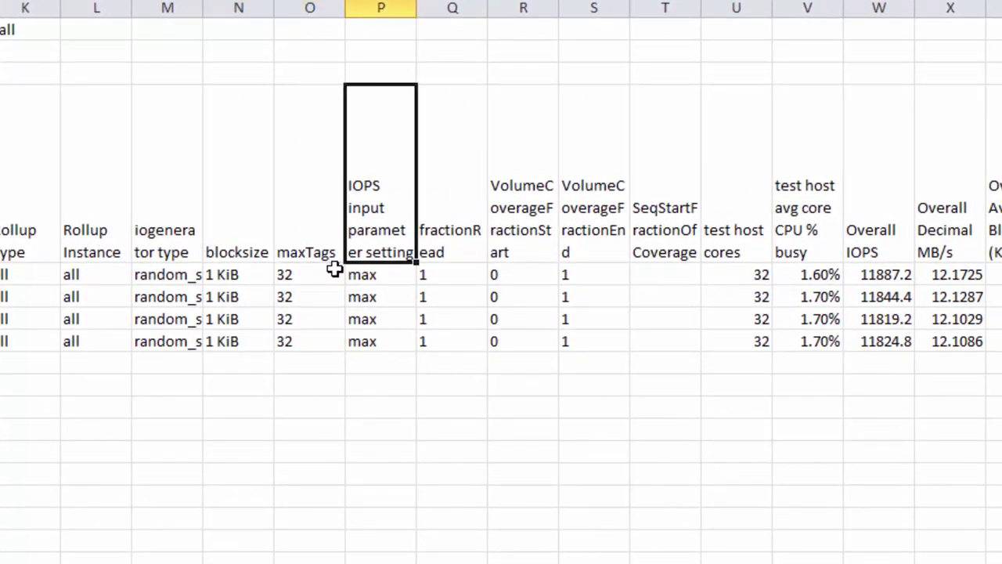
key("Right")
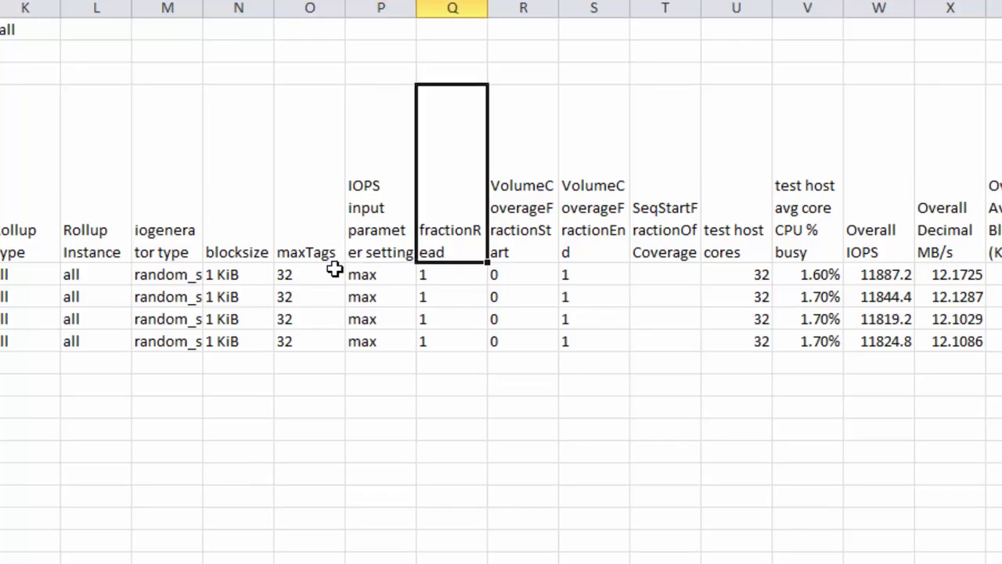
key("Right")
key("Right")
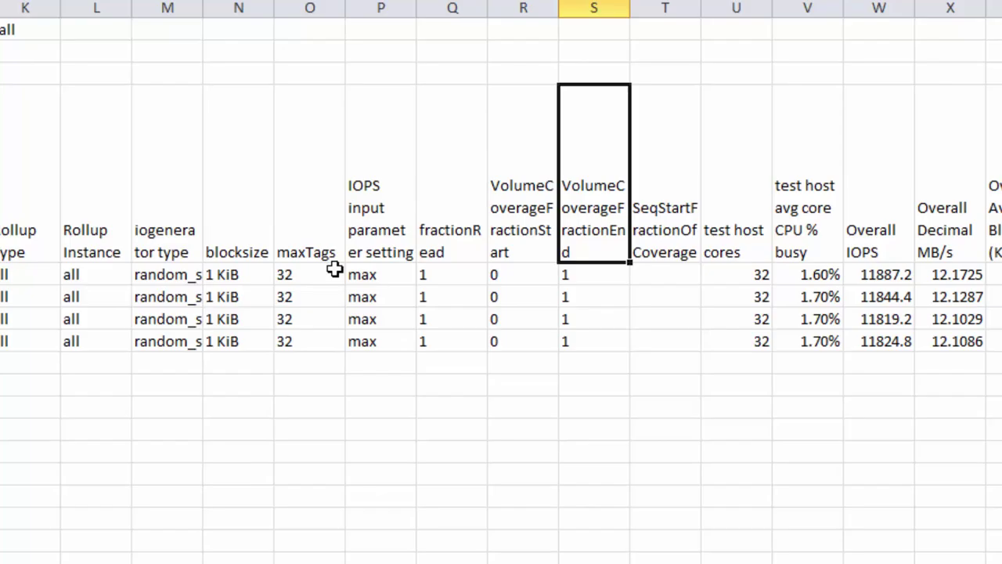
key("Right")
key("Right")
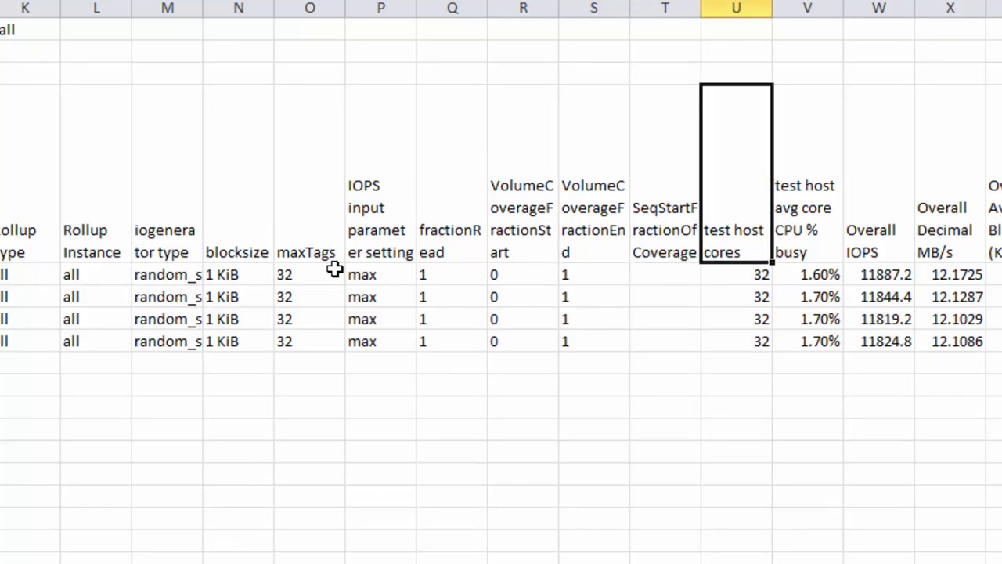
key("Right")
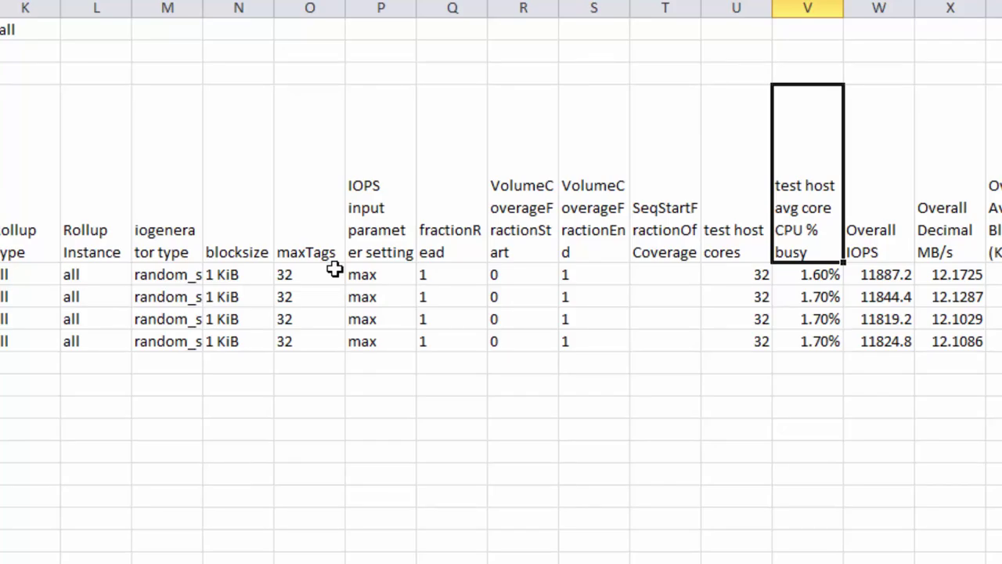
key("Right")
key("Right")
key("Right")
key("Right")
key("Right")
key("Right")
key("Right")
key("Right")
key("Right")
key("Right")
key("Right")
key("Right")
key("Right")
key("Right")
key("Right")
key("Right")
key("Right")
key("Right")
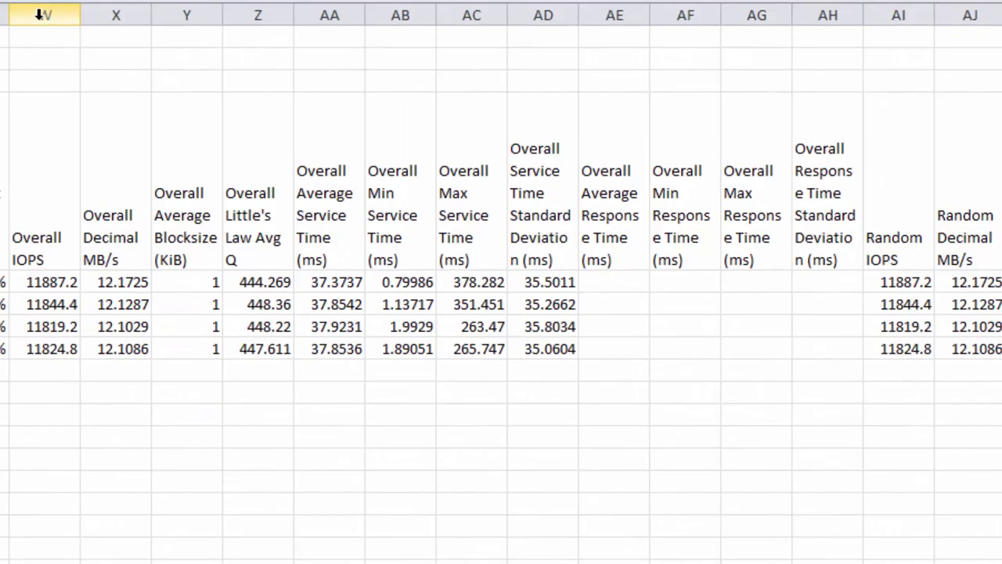
left_click_drag(70, 16, 888, 34)
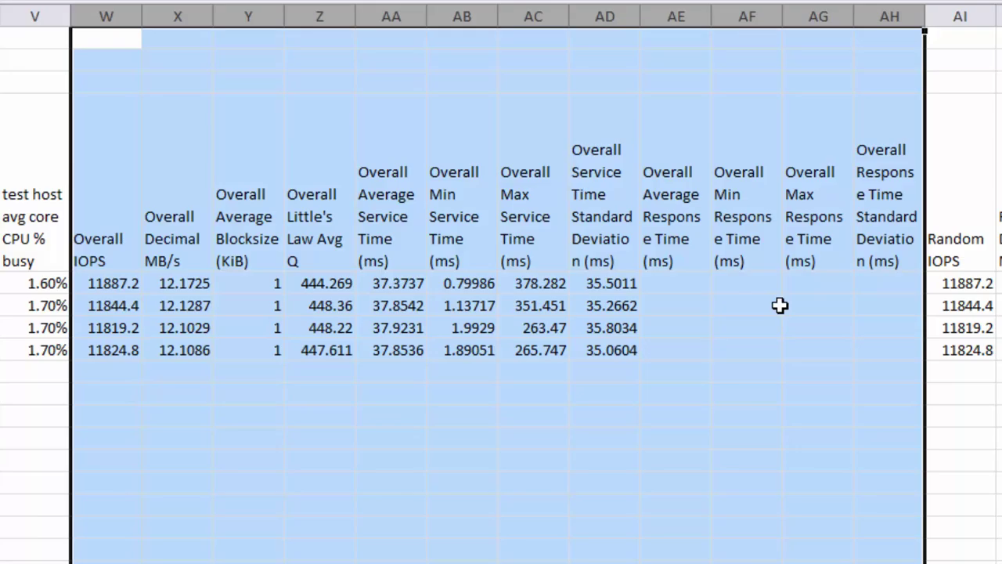
left_click(975, 59)
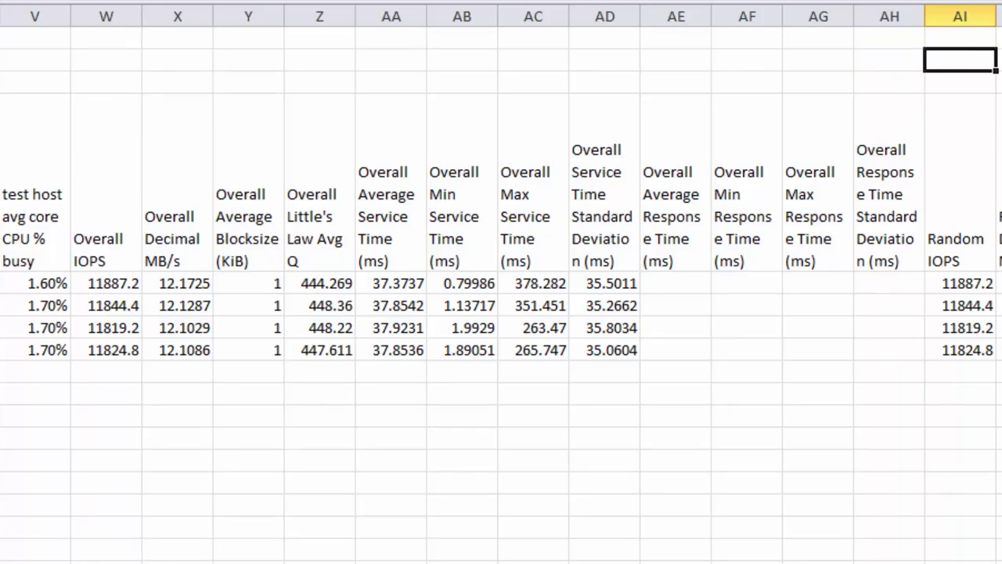
scroll(501, 282, "right", 10)
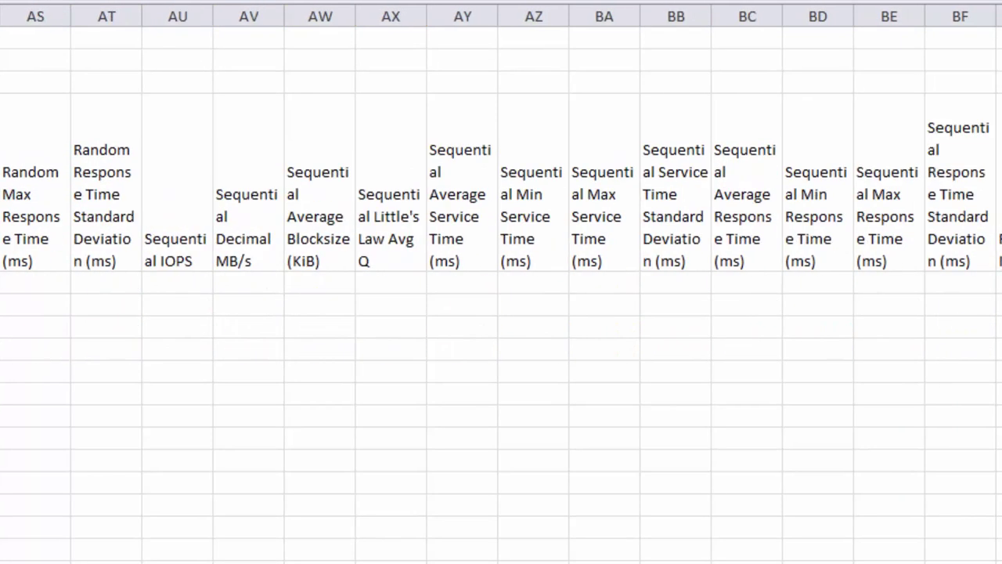
scroll(501, 282, "right", 6)
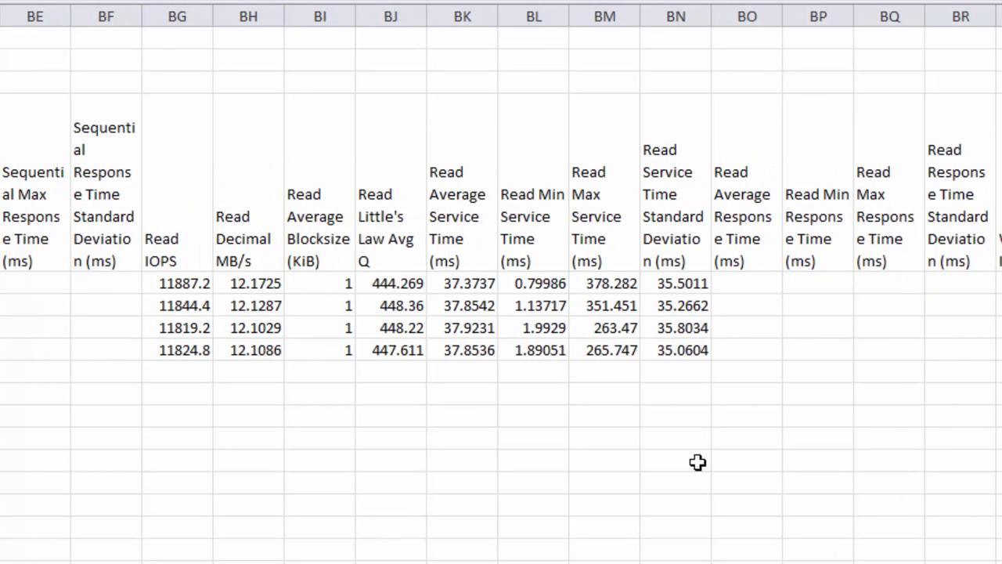
scroll(501, 282, "right", 9)
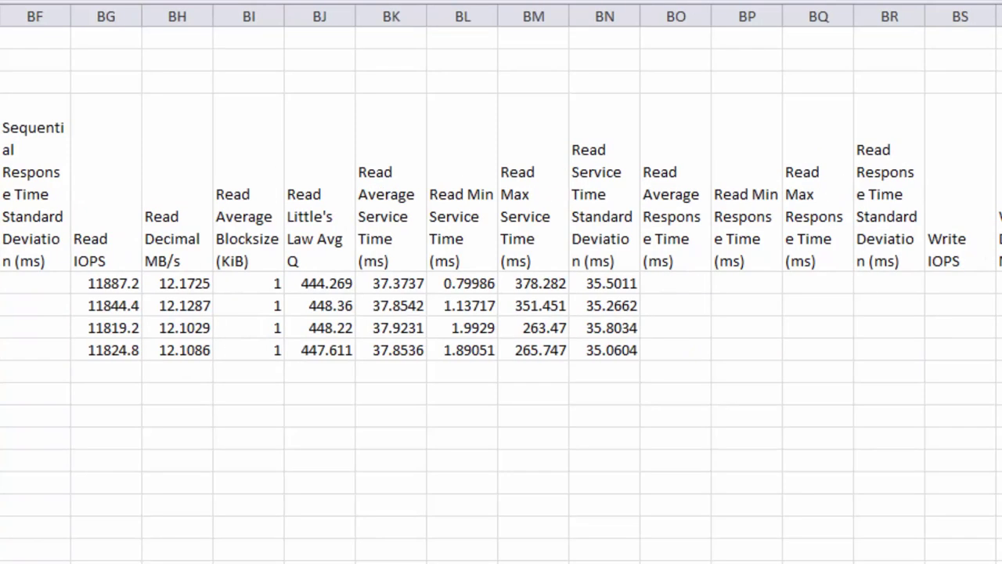
scroll(501, 282, "right", 15)
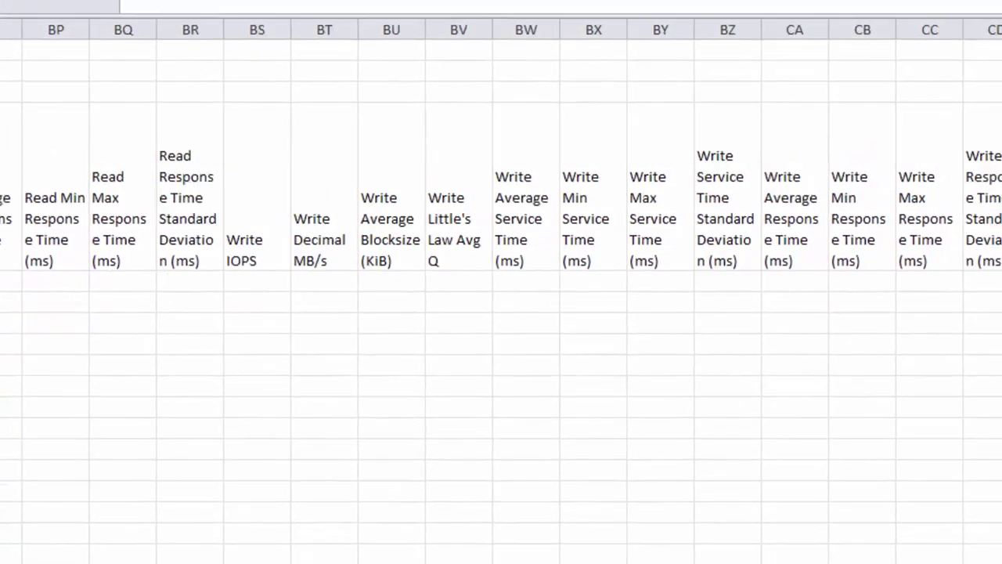
scroll(501, 281, "right", 14)
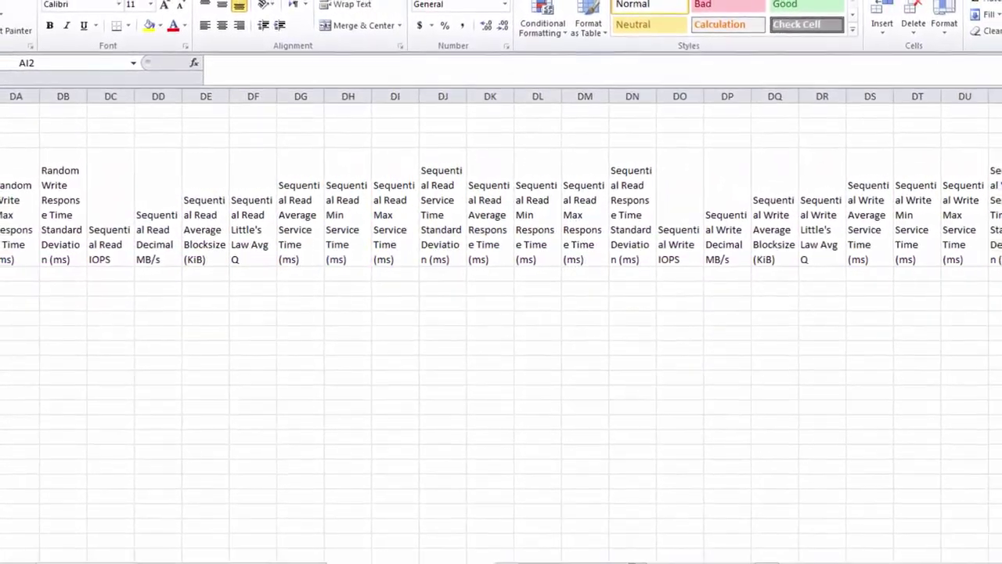
scroll(501, 313, "right", 18)
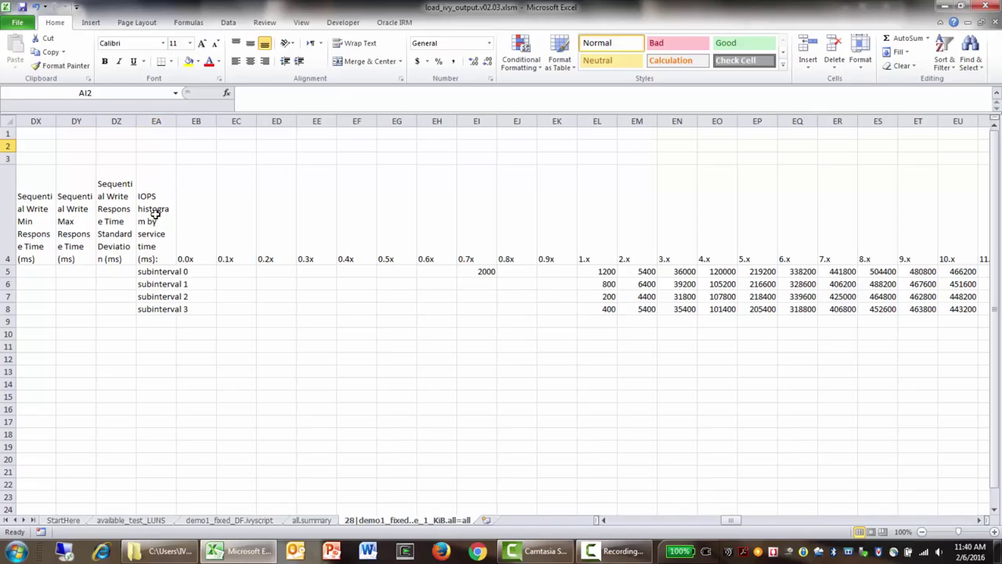
left_click_drag(155, 216, 487, 312)
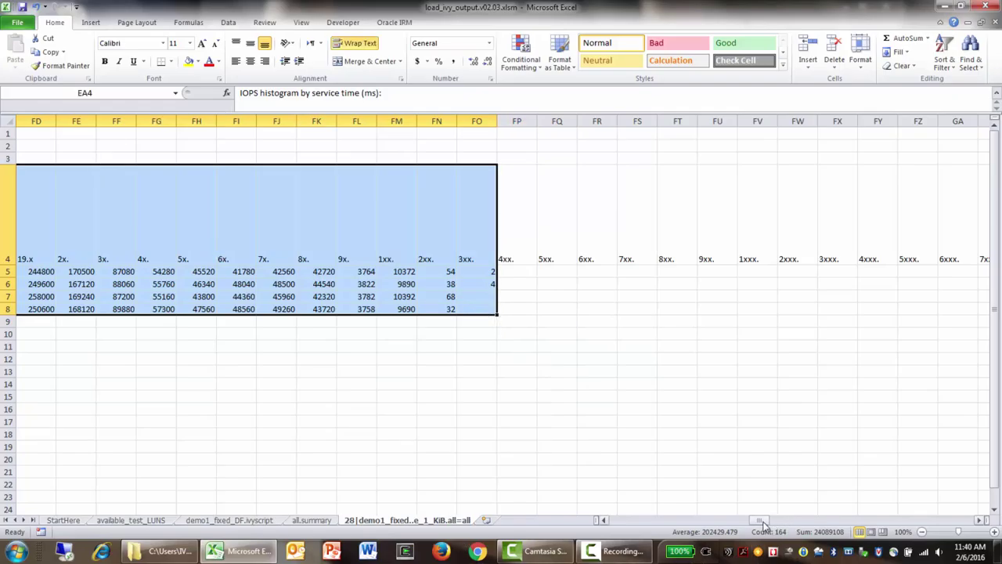
Step: Select the IOPS histogram range EA4 through FO8 and bring up Insert chart options
left_click_drag(765, 523, 603, 523)
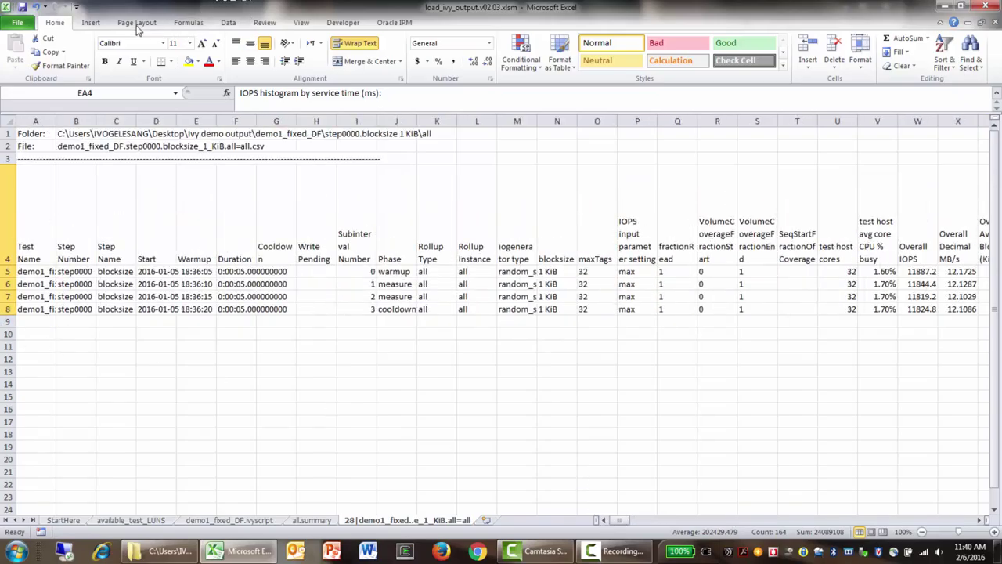
left_click(92, 24)
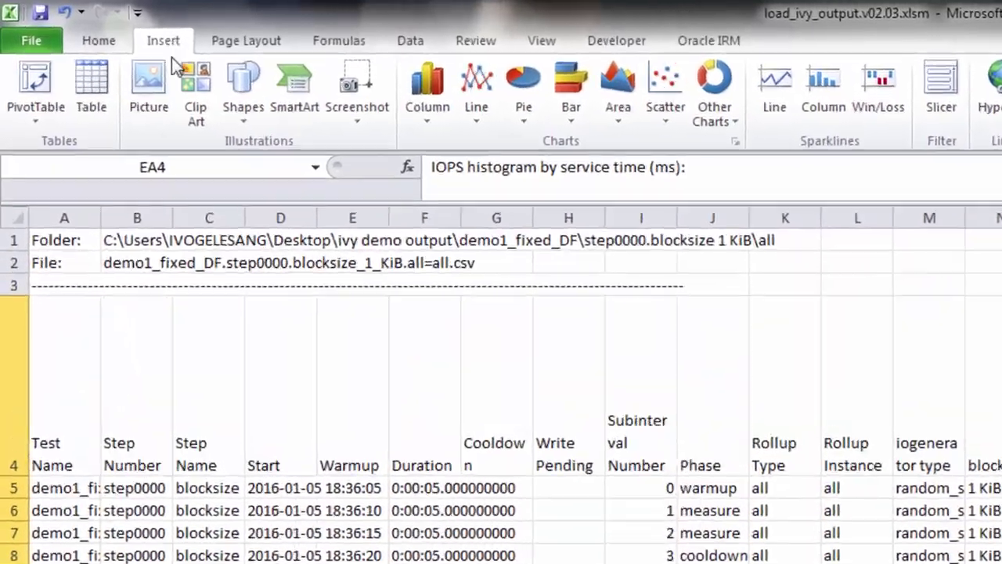
Step: Insert a 3-D column chart of the histogram, placed lower left and enlarged to column W
left_click(308, 76)
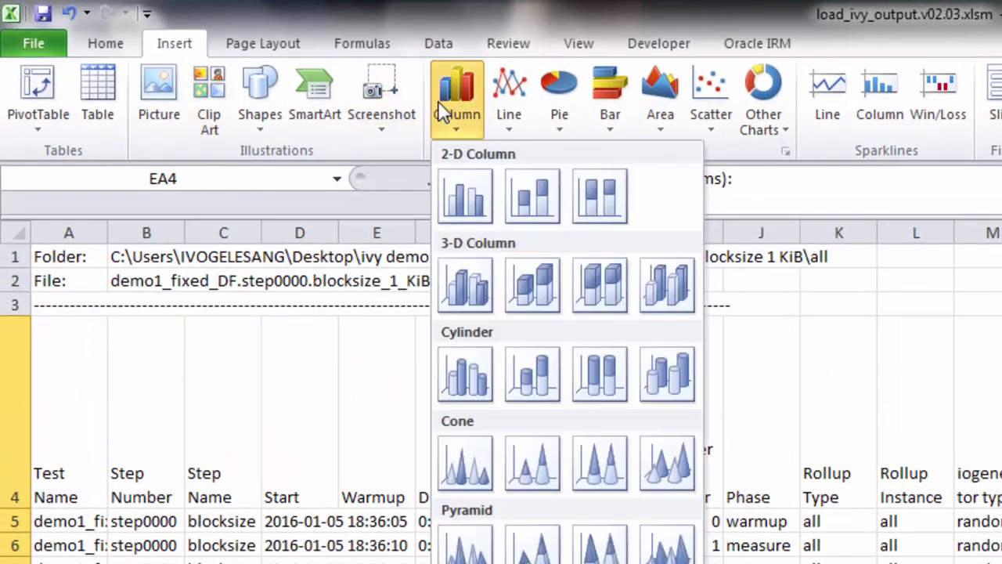
left_click(668, 278)
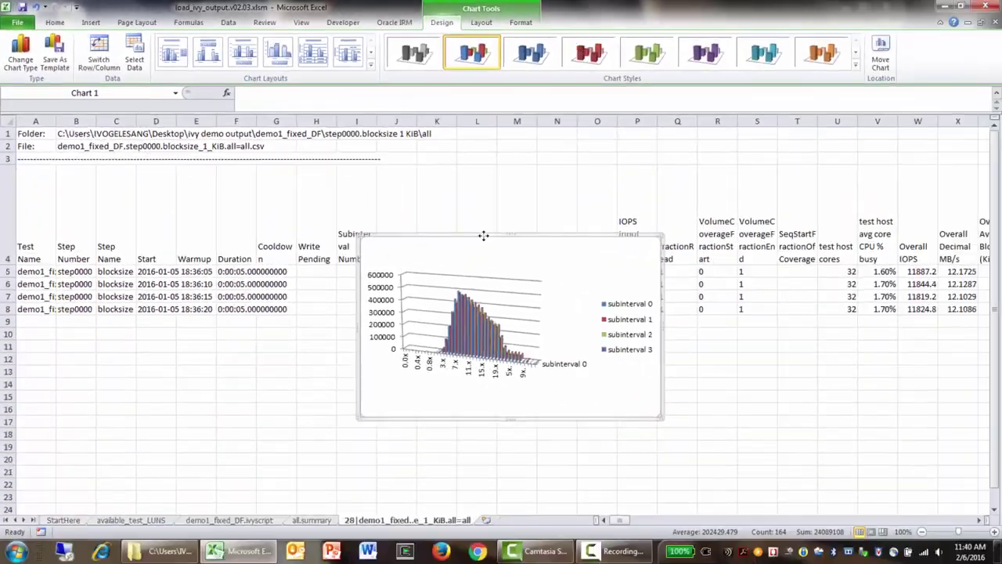
left_click_drag(693, 329, 235, 450)
left_click_drag(340, 497, 954, 388)
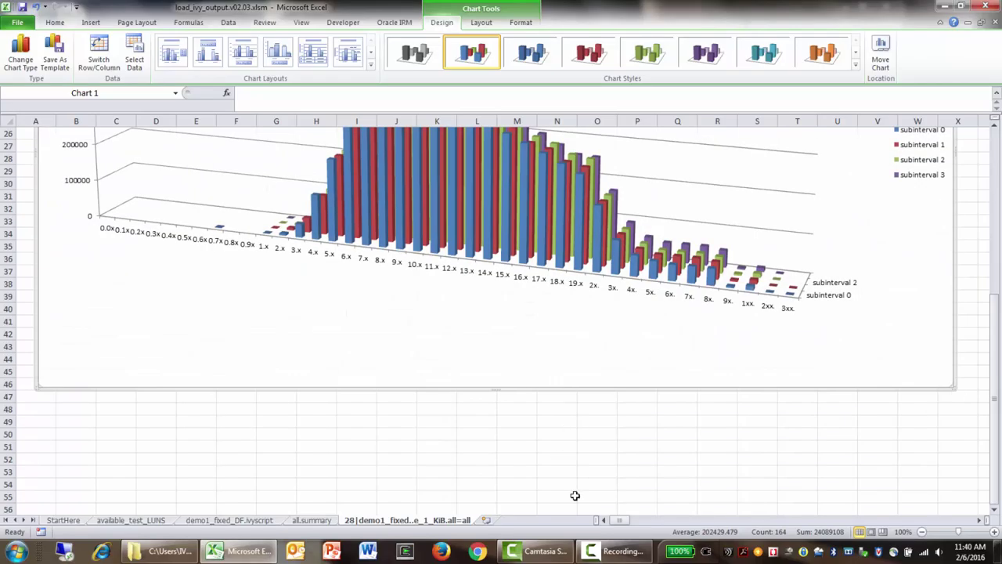
Step: Fine-tune the chart's size and show the header and subinterval rows above it
left_click_drag(994, 337, 861, 317)
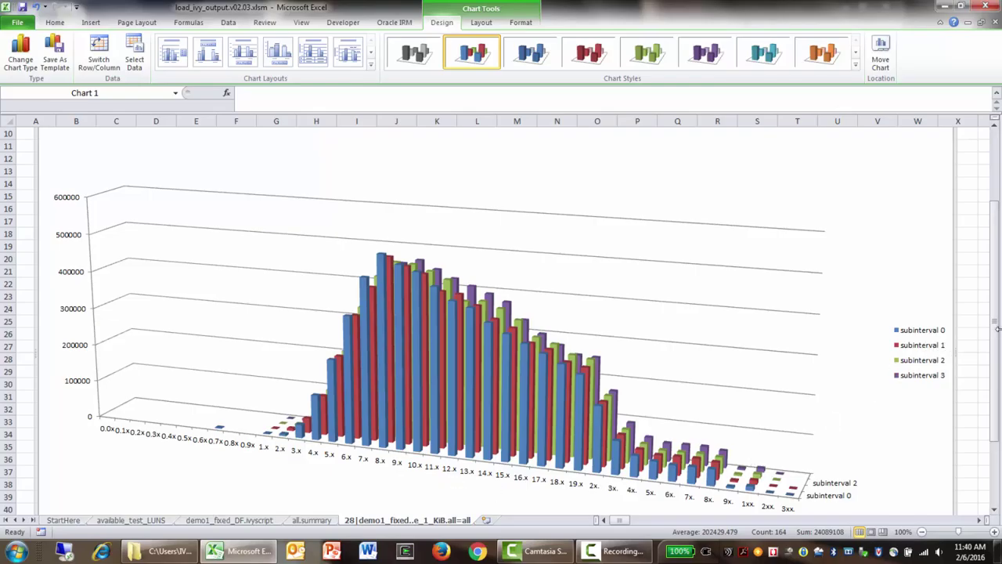
left_click_drag(997, 344, 997, 409)
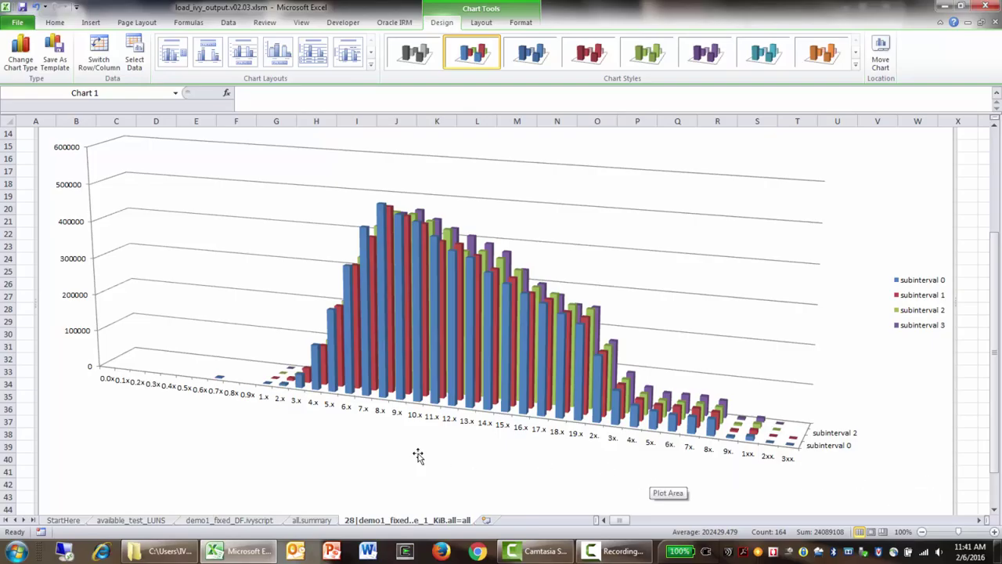
scroll(418, 455, "up", 2)
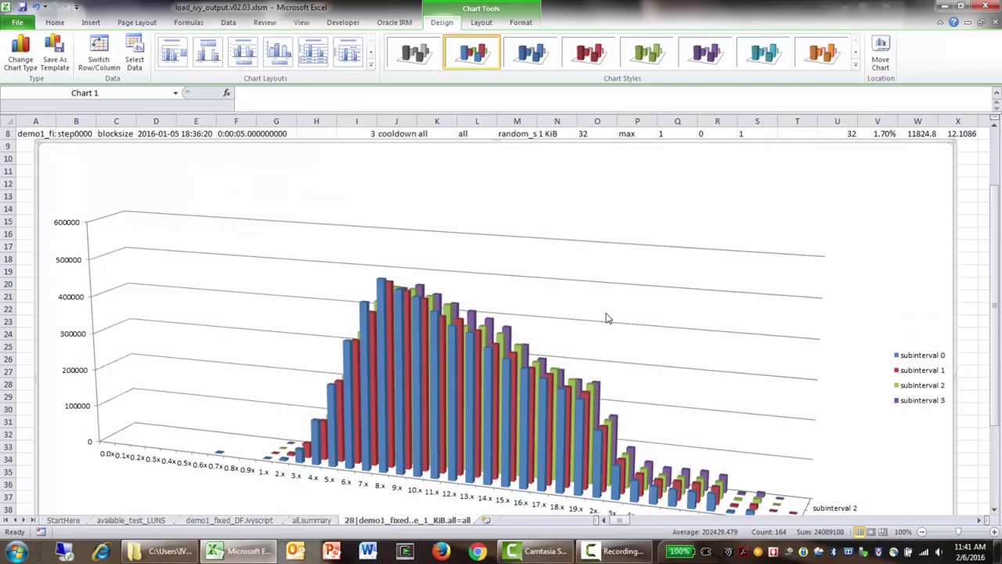
scroll(606, 315, "up", 3)
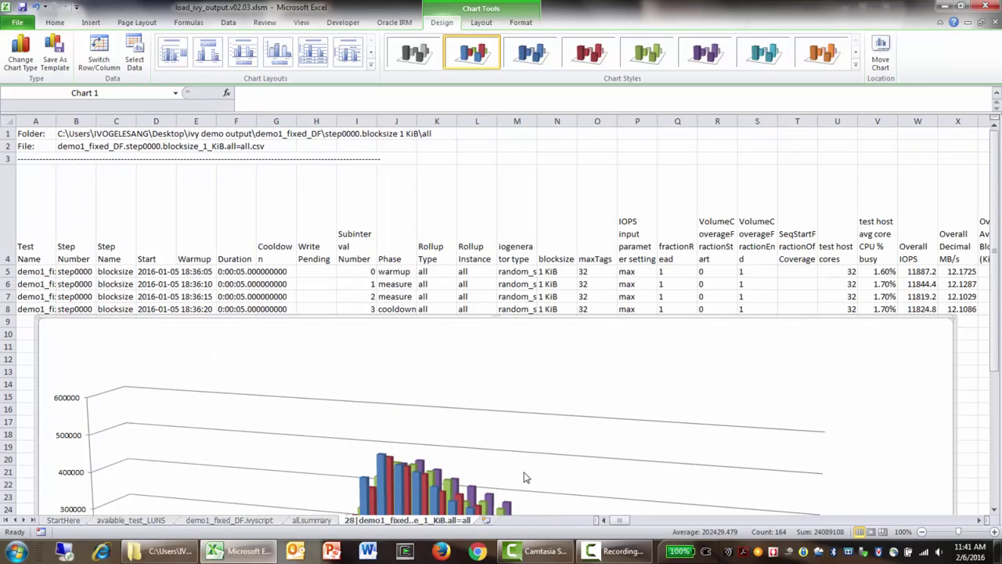
Step: On the all.summary sheet, select Step Name C4:C15 plus the Overall IOPS and Overall Decimal MB/s columns
left_click(312, 523)
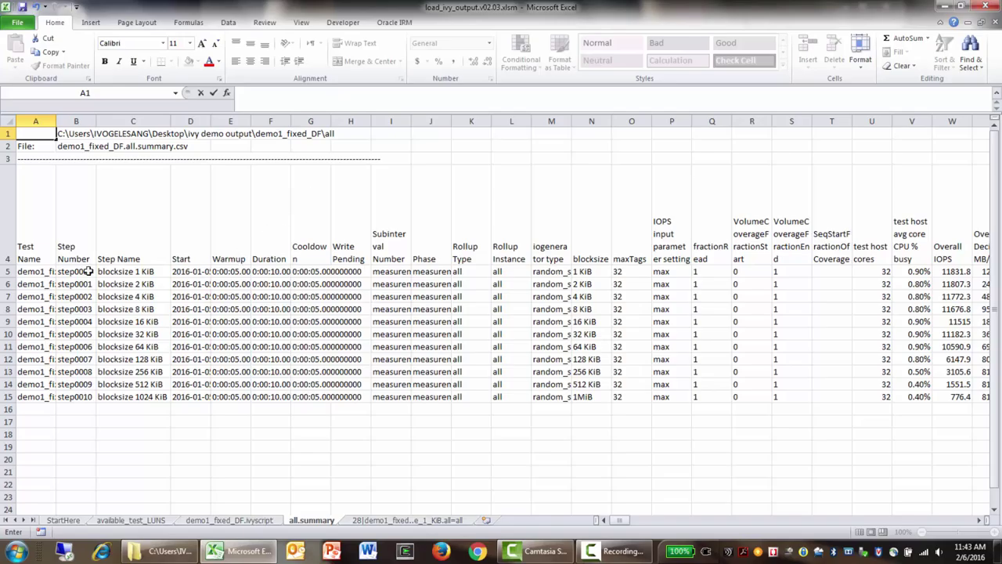
left_click(6, 270)
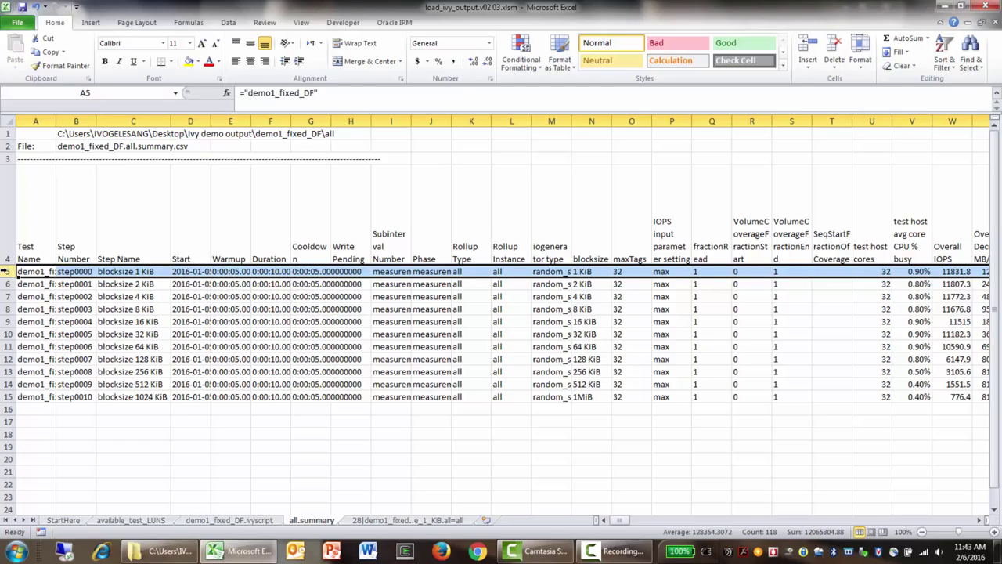
left_click(149, 291)
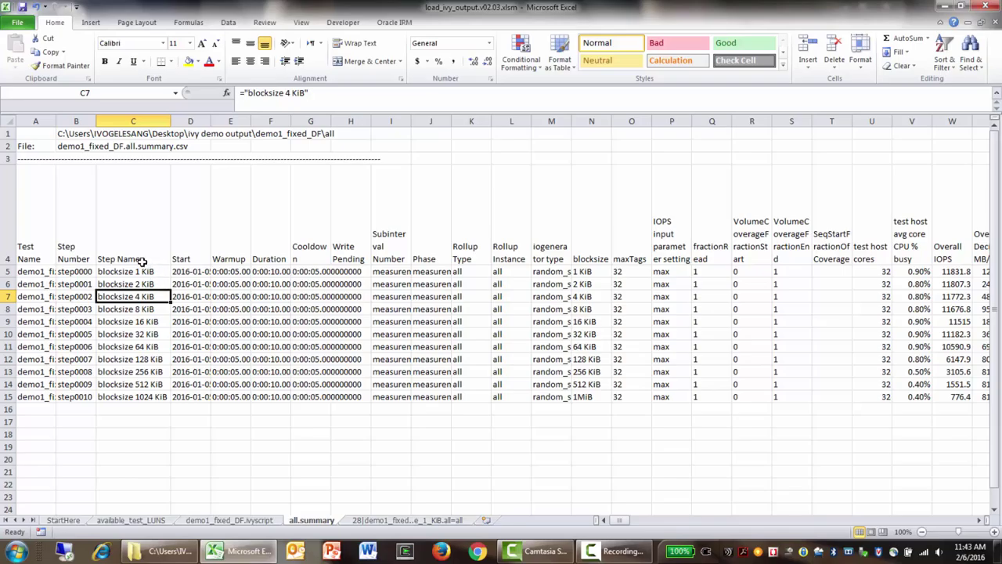
left_click_drag(138, 261, 142, 396)
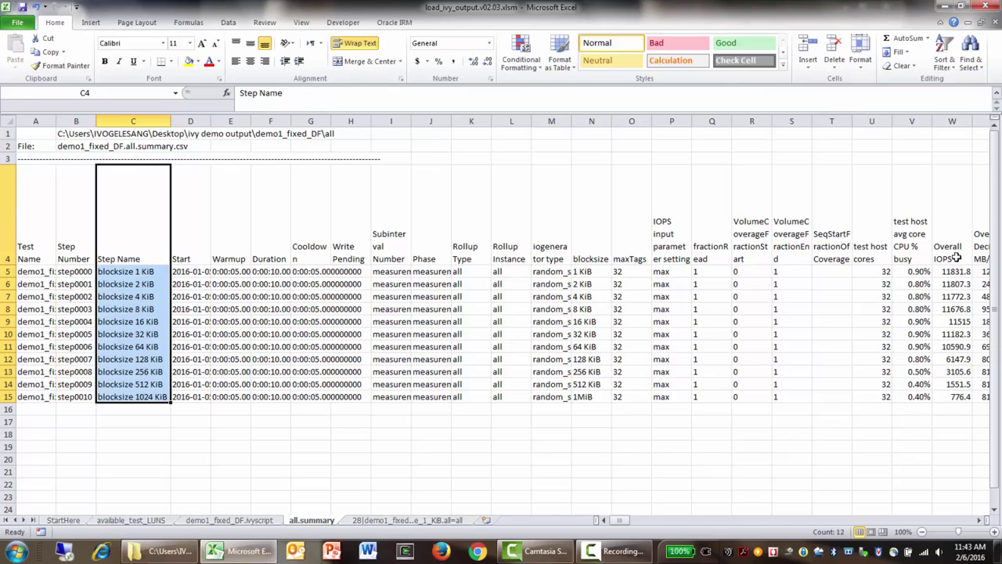
left_click_drag(955, 258, 957, 398)
left_click(978, 520)
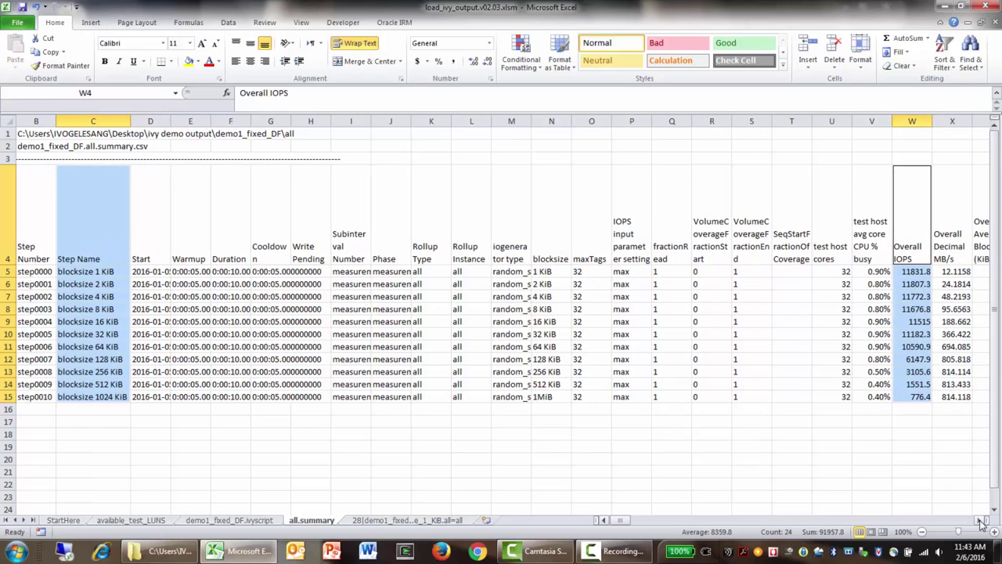
left_click(978, 519)
left_click(979, 520)
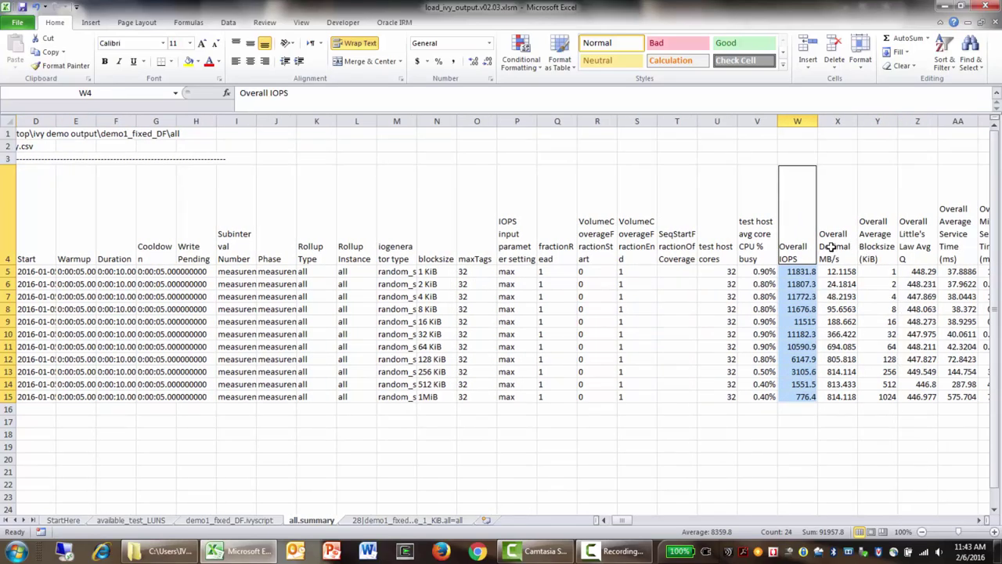
left_click_drag(834, 246, 839, 397)
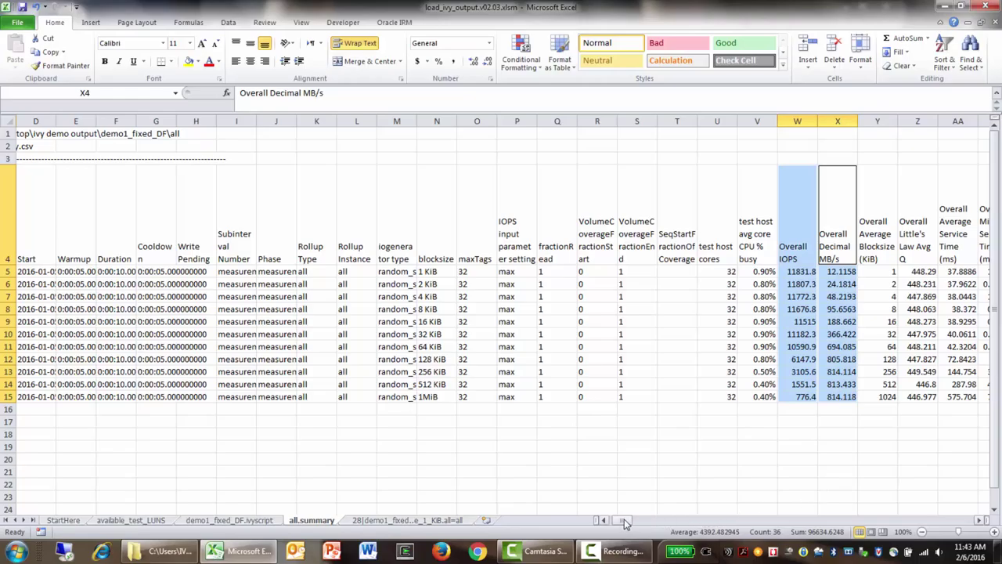
left_click_drag(625, 523, 615, 523)
Step: Insert a 2-D Clustered Column chart from the selected summary data
scroll(273, 472, "down", 3)
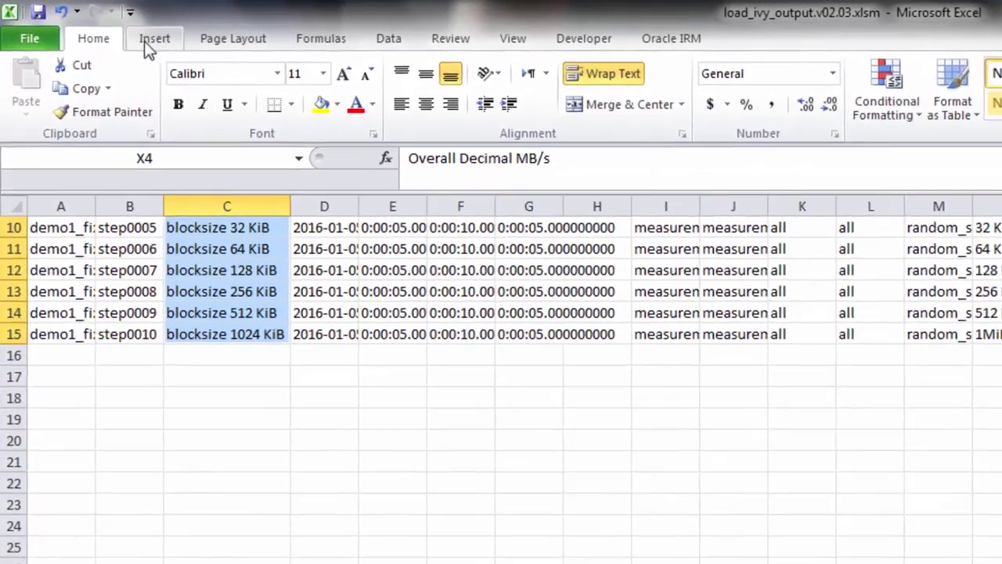
left_click(111, 29)
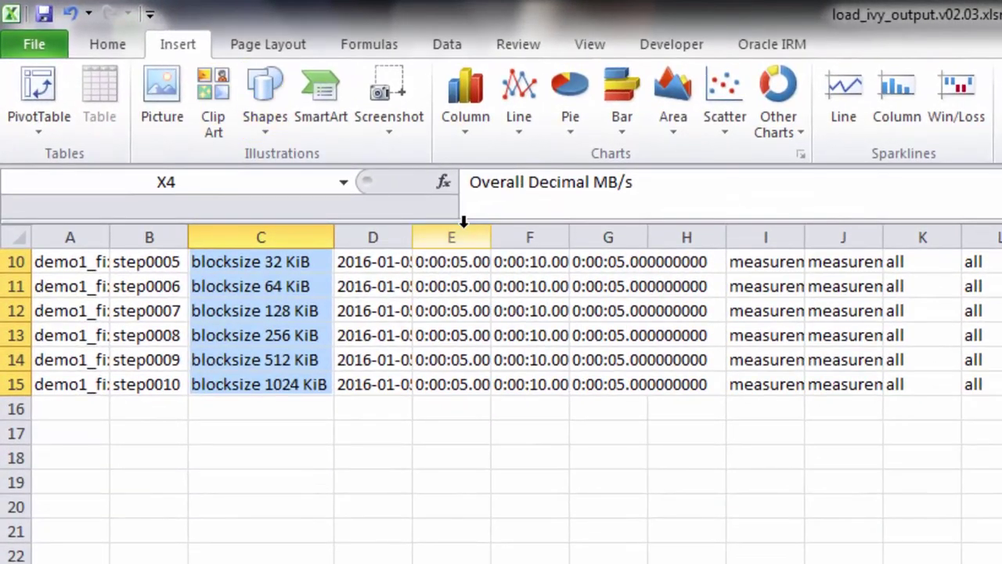
left_click(473, 91)
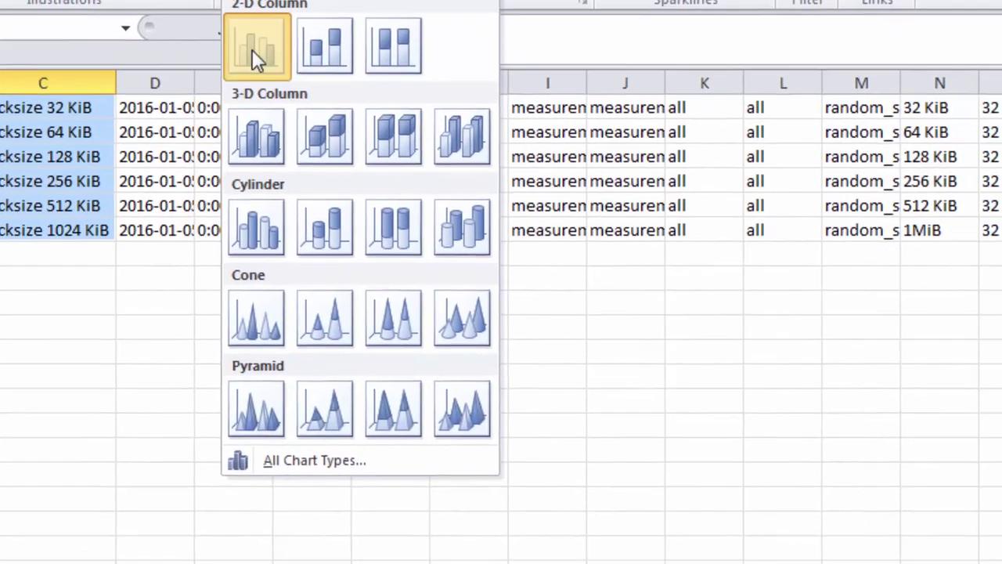
left_click(478, 196)
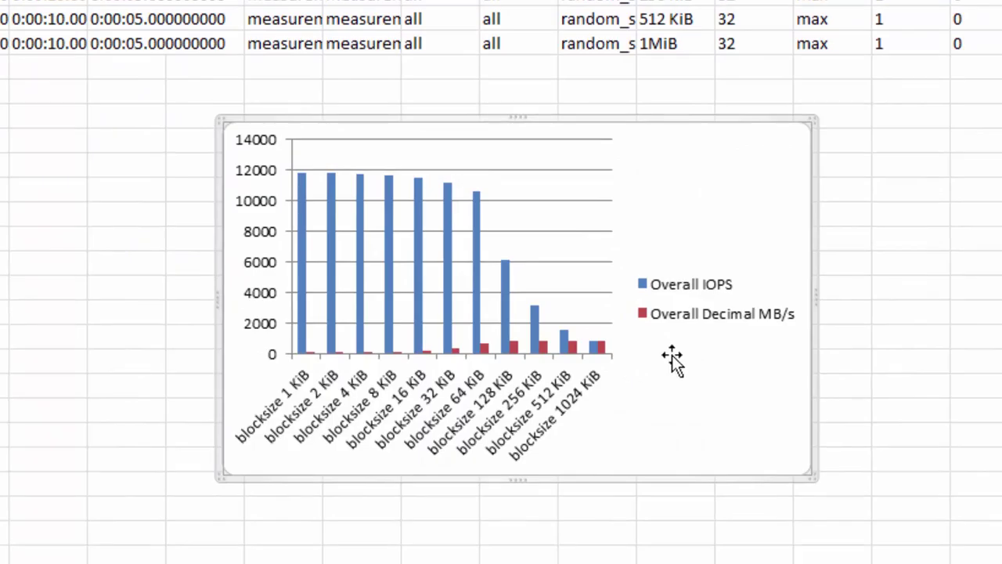
Step: Single out the Overall Decimal MB/s legend entry and bring up its context menu
left_click(686, 321)
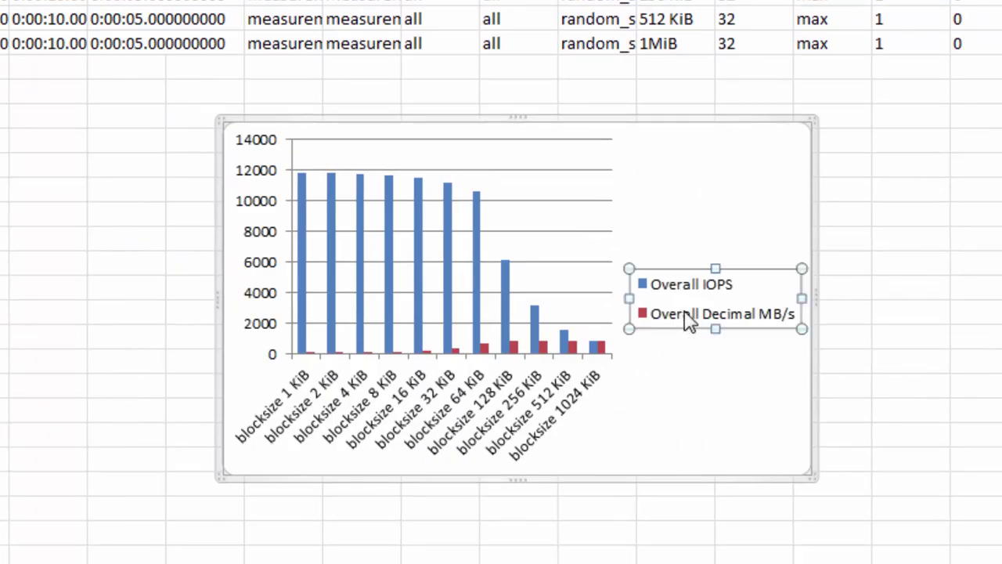
left_click(687, 321)
right_click(688, 321)
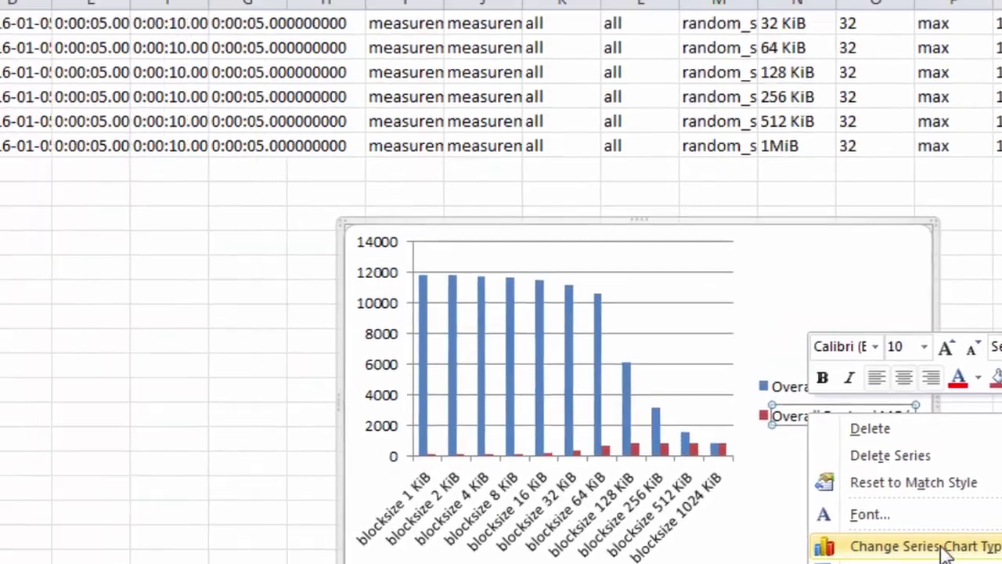
Step: Change the Overall Decimal MB/s series chart type to Line, then reselect its legend entry
left_click(813, 444)
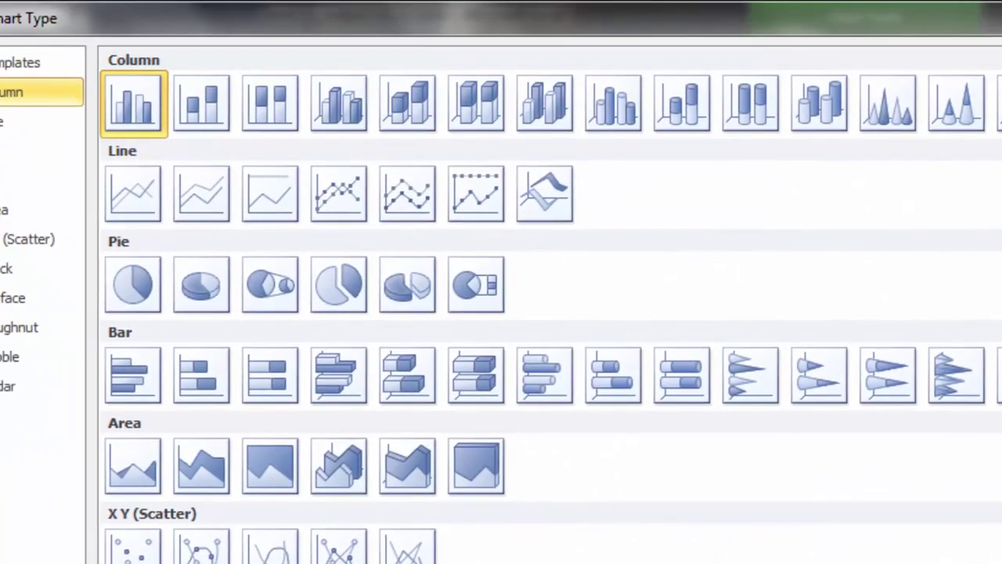
left_click(132, 203)
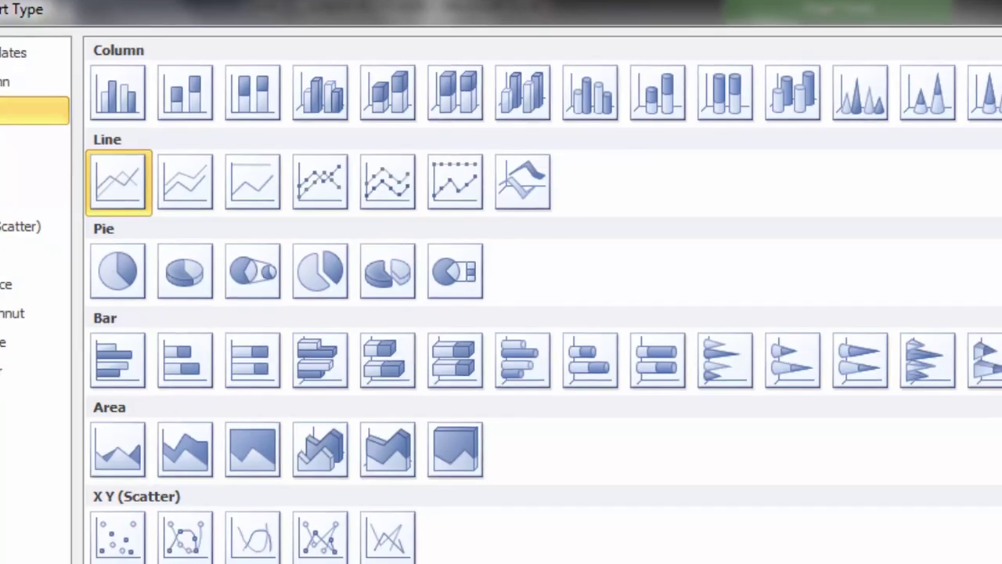
key("Return")
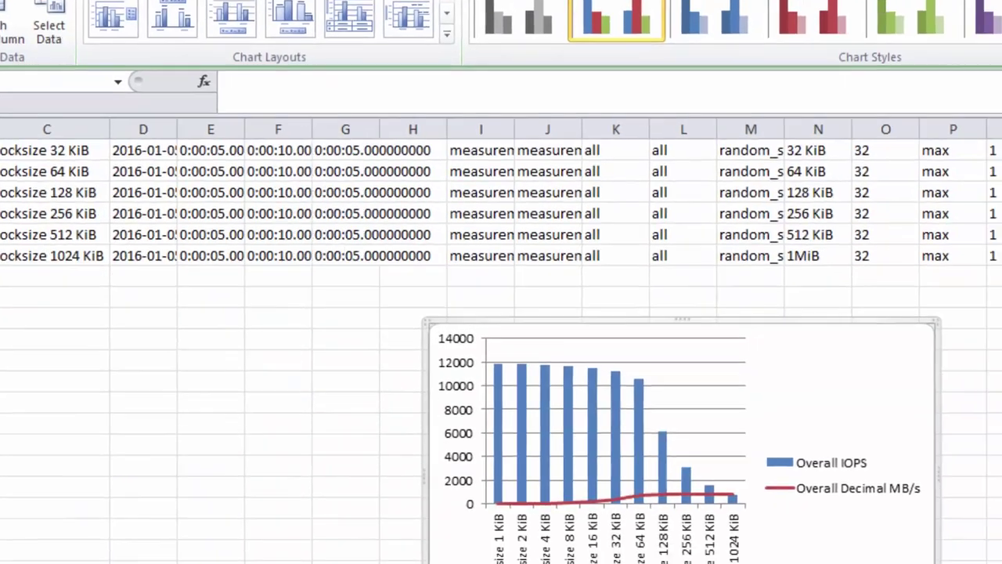
left_click(629, 369)
left_click(629, 368)
Step: In Format Data Series, put the Overall Decimal MB/s series on the Secondary Axis
right_click(627, 370)
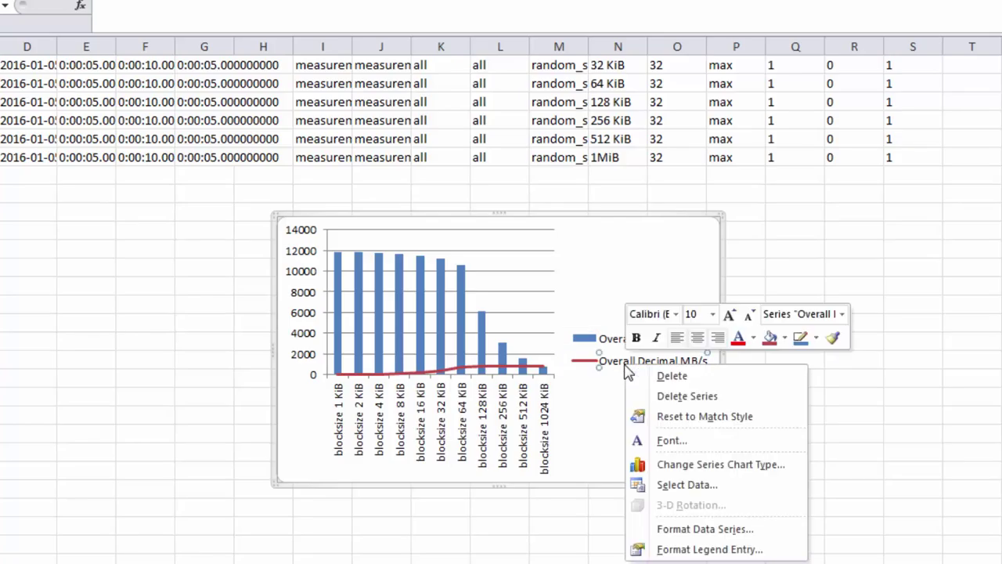
left_click(728, 531)
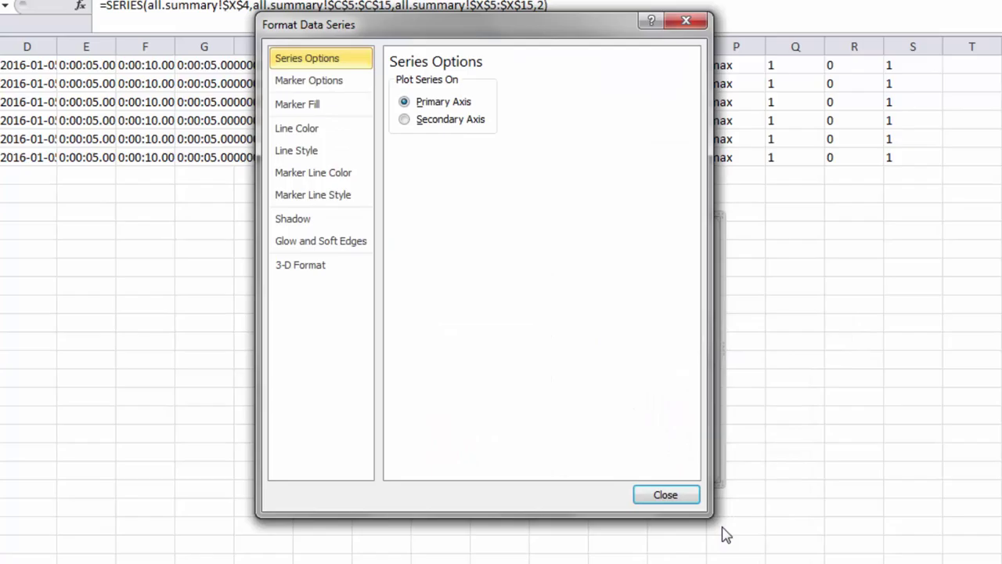
left_click(435, 120)
left_click(654, 497)
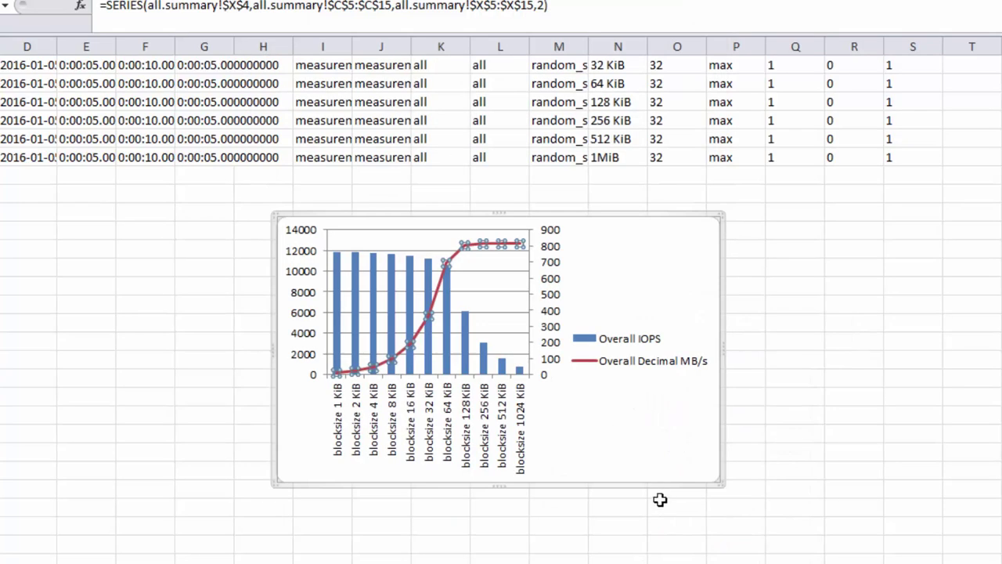
Step: Move the combo chart under the data at column B and resize it to span rows 17–39
left_click_drag(640, 215, 259, 194)
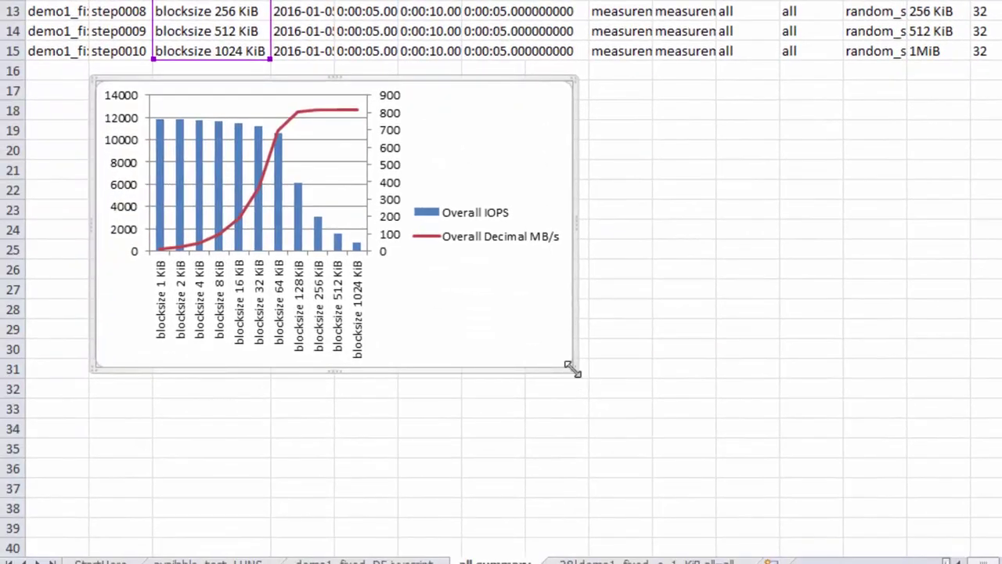
left_click_drag(572, 370, 968, 533)
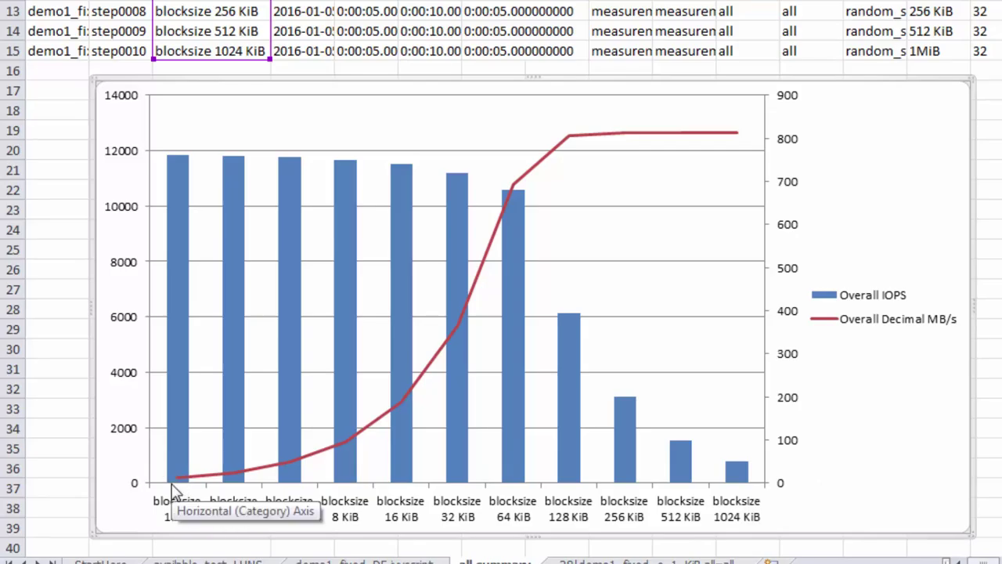
mouse_move(176, 483)
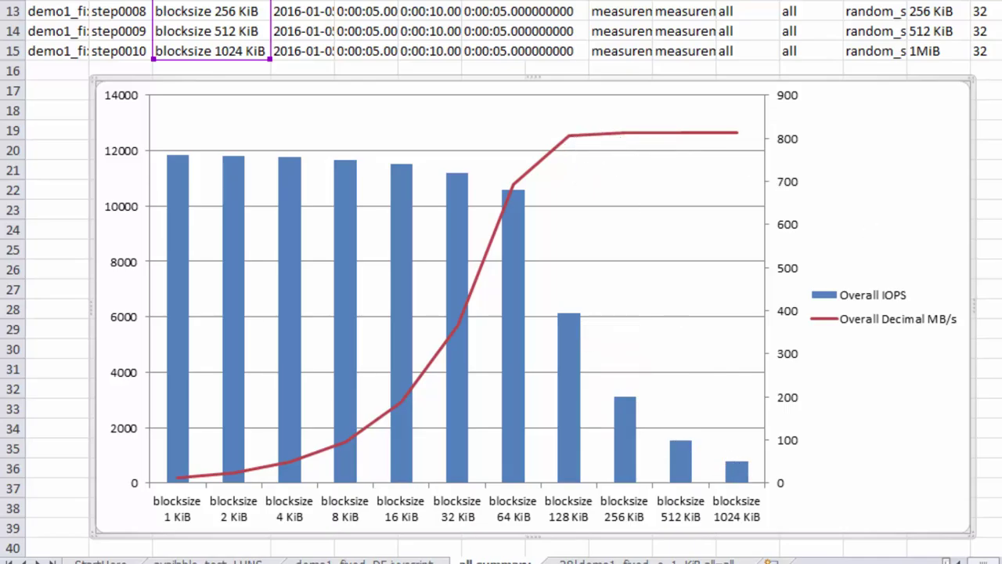
scroll(501, 281, "up", 3)
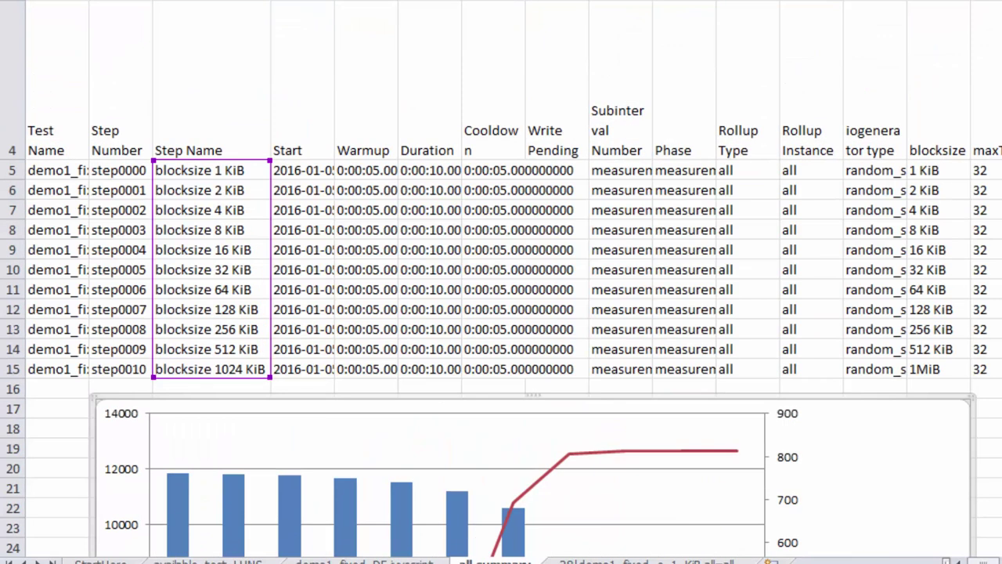